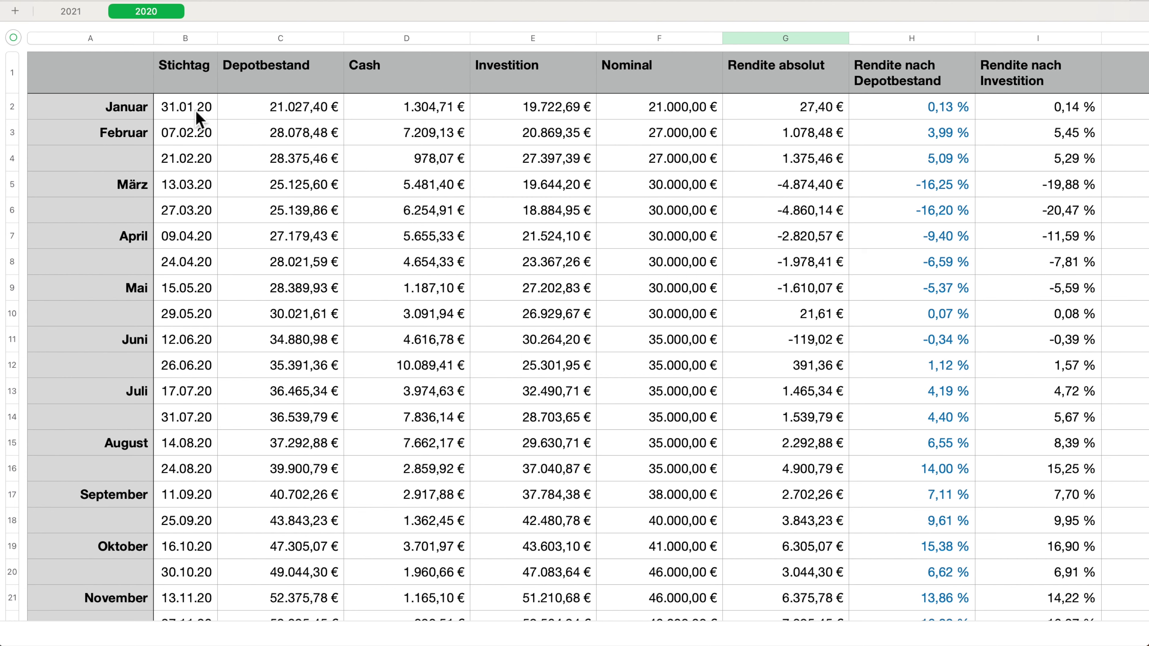
Read January's row 2 formulas: Rendite absolut as Depotbestand − Nominal and the return Depotbestand ÷ Nominal − 1.
{"action": "left_click", "coordinate": [247, 109]}
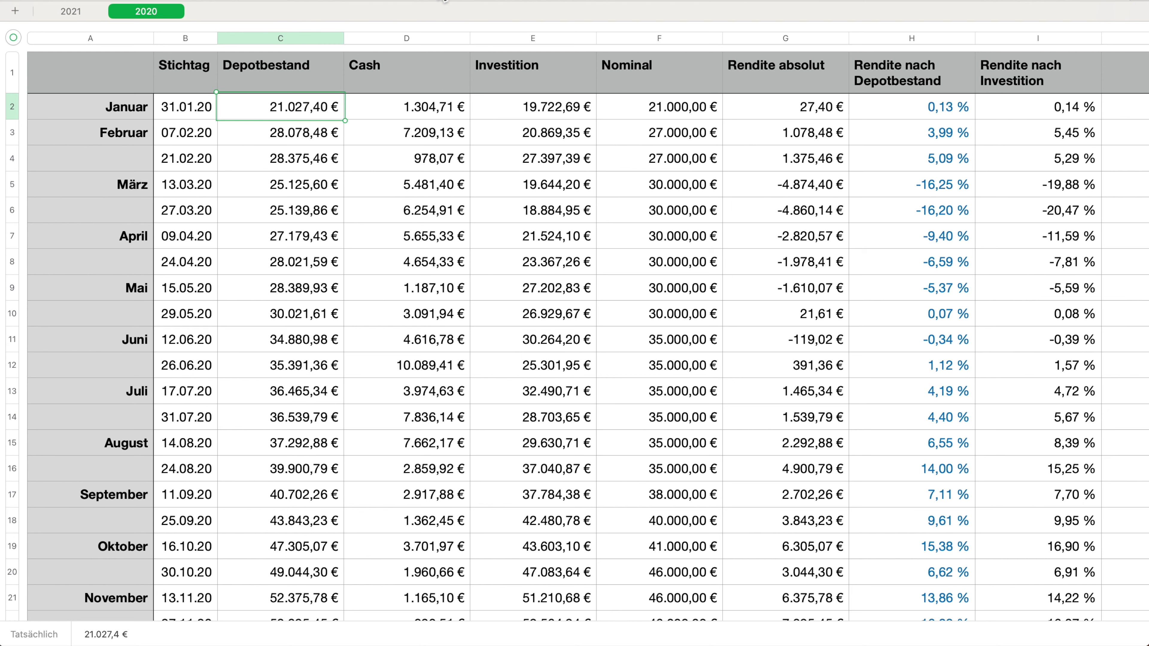
{"action": "key", "text": "Right"}
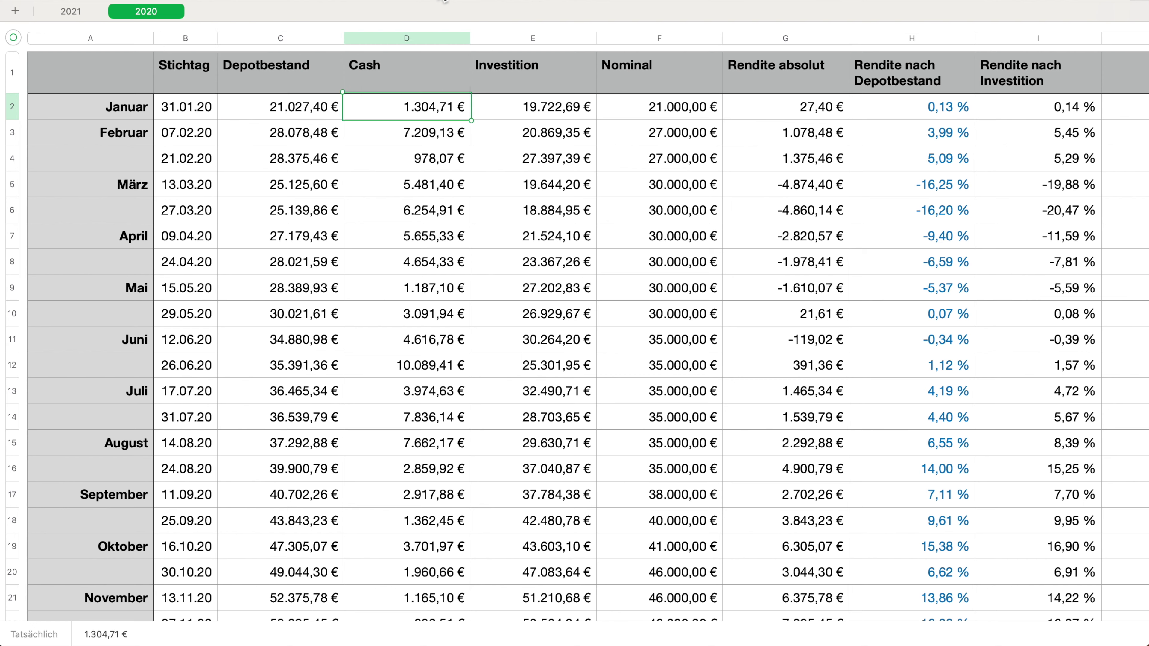
{"action": "key", "text": "Right"}
{"action": "key", "text": "Right"}
{"action": "key", "text": "Right"}
{"action": "key", "text": "Right"}
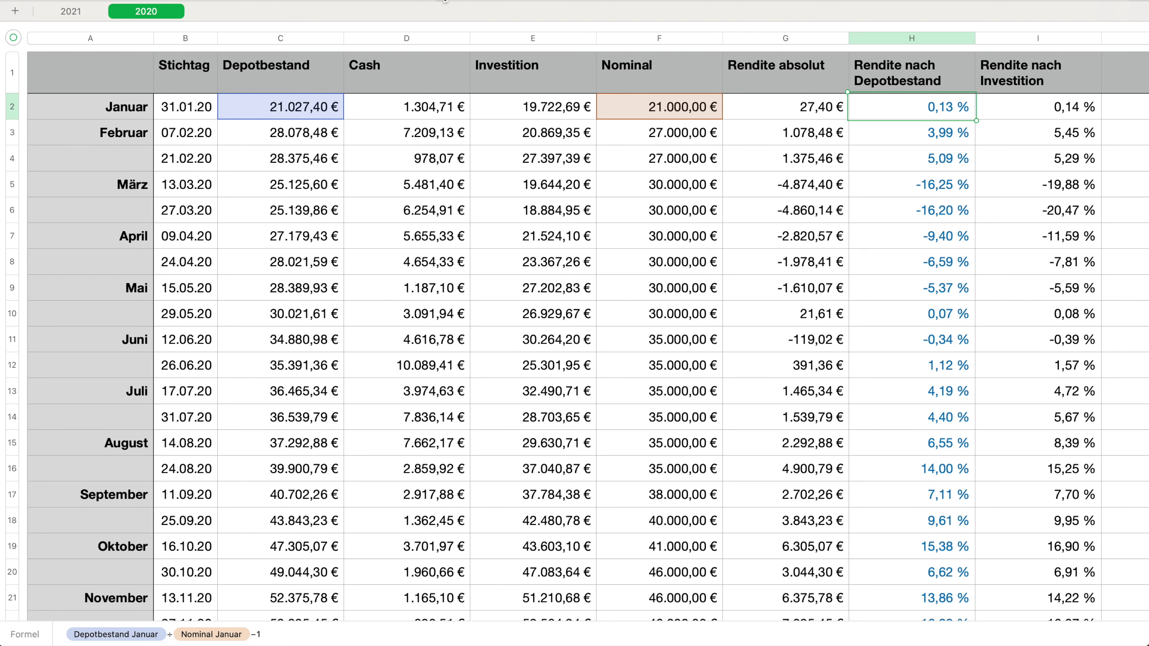
{"action": "key", "text": "Left"}
{"action": "key", "text": "Left"}
{"action": "key", "text": "Down"}
{"action": "key", "text": "Down"}
{"action": "key", "text": "Down"}
Read the 31.12.20 row formulas: Investition C24−D24, absolute return C24−F24 and year return C24÷F24−1.
{"action": "key", "text": "Down"}
{"action": "key", "text": "Down"}
{"action": "key", "text": "Down"}
{"action": "key", "text": "Down"}
{"action": "key", "text": "Down"}
{"action": "key", "text": "Down"}
{"action": "key", "text": "Down"}
{"action": "key", "text": "Down"}
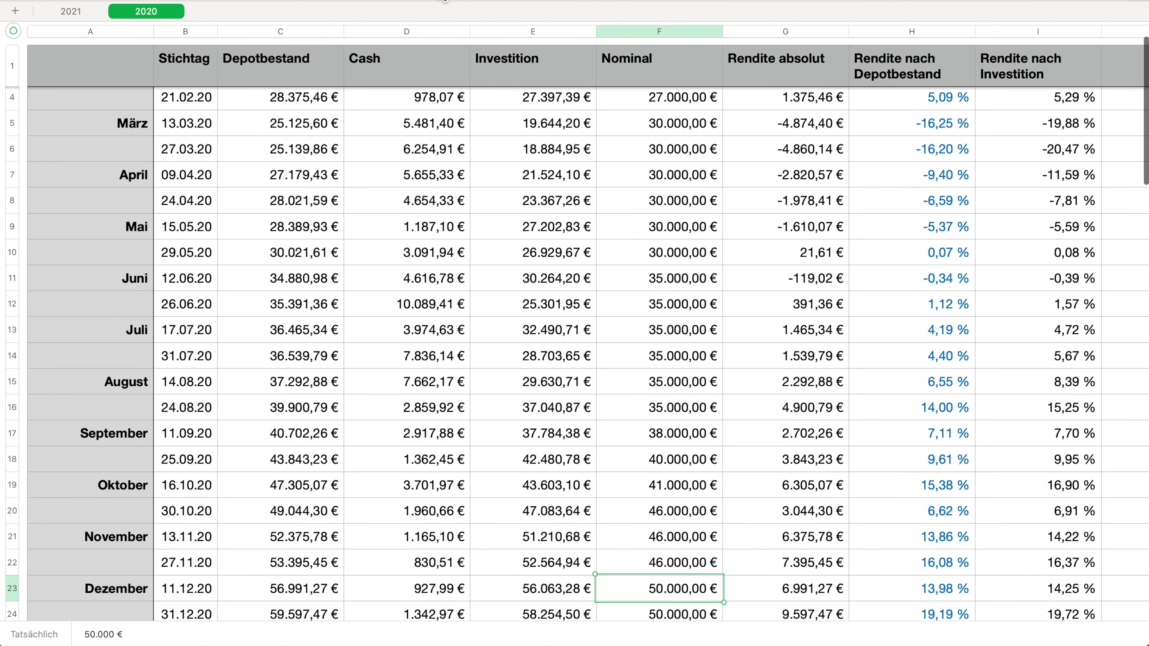
{"action": "key", "text": "Down"}
{"action": "key", "text": "Left"}
{"action": "key", "text": "Left"}
{"action": "key", "text": "Left"}
{"action": "key", "text": "Left"}
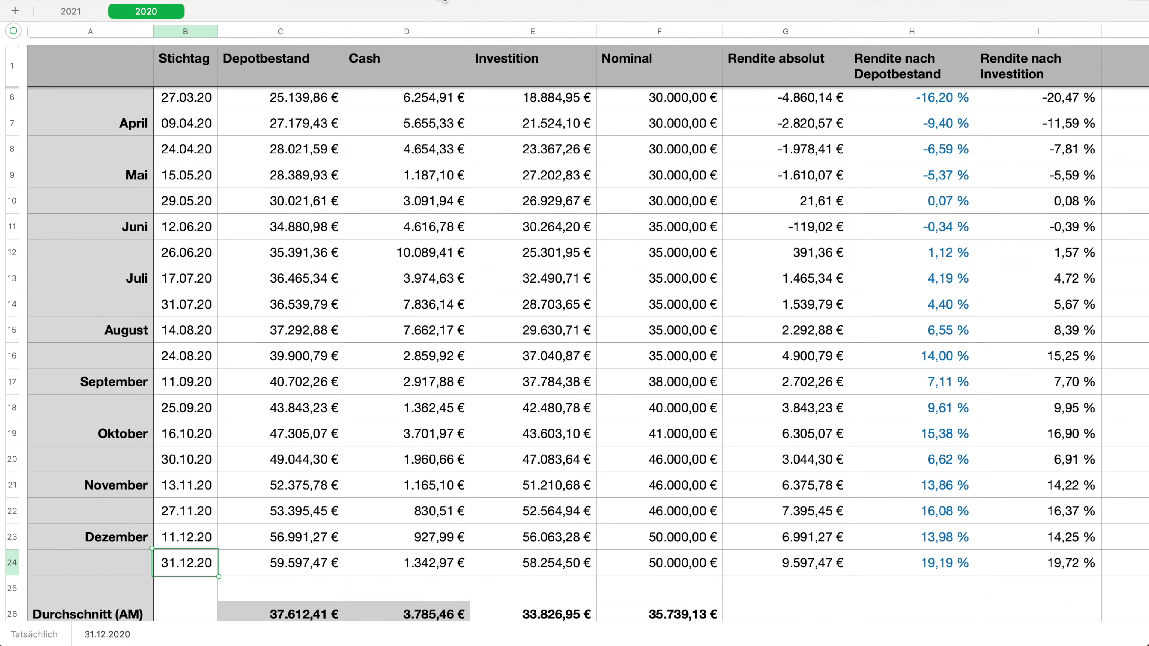
{"action": "key", "text": "Right"}
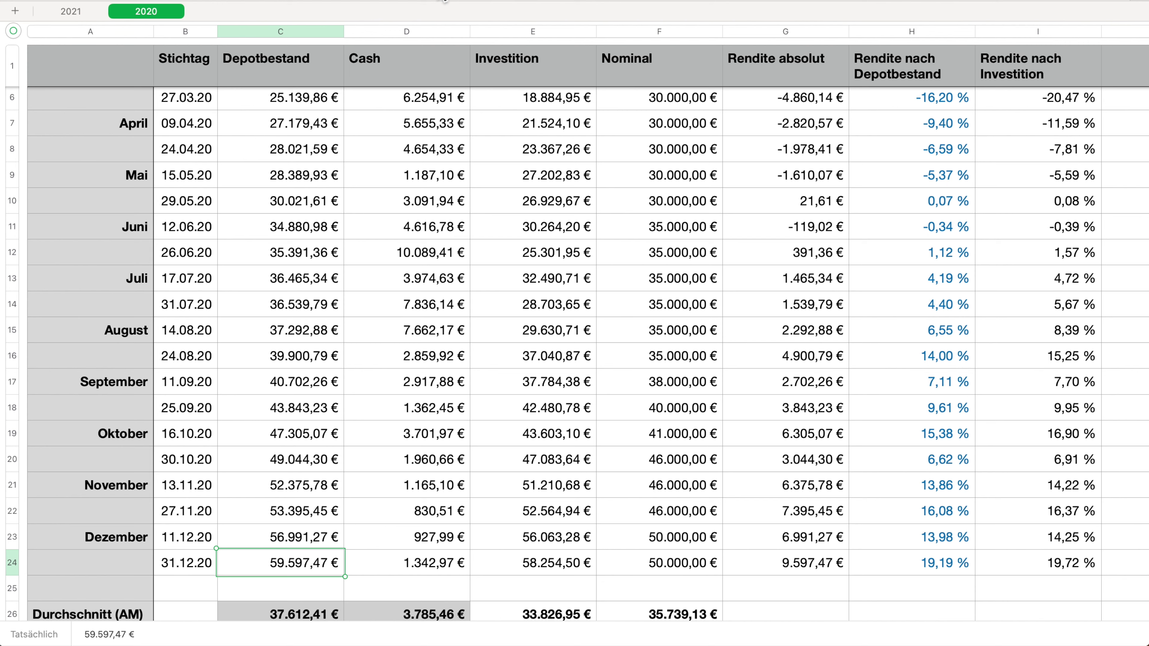
{"action": "key", "text": "Right"}
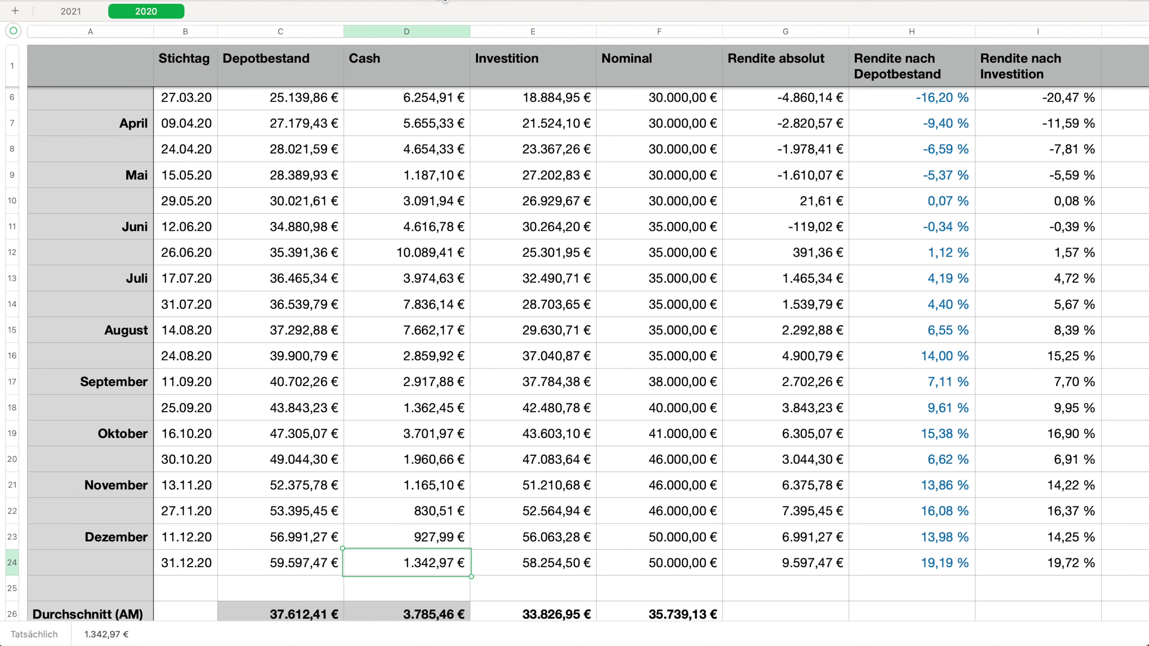
{"action": "key", "text": "Right"}
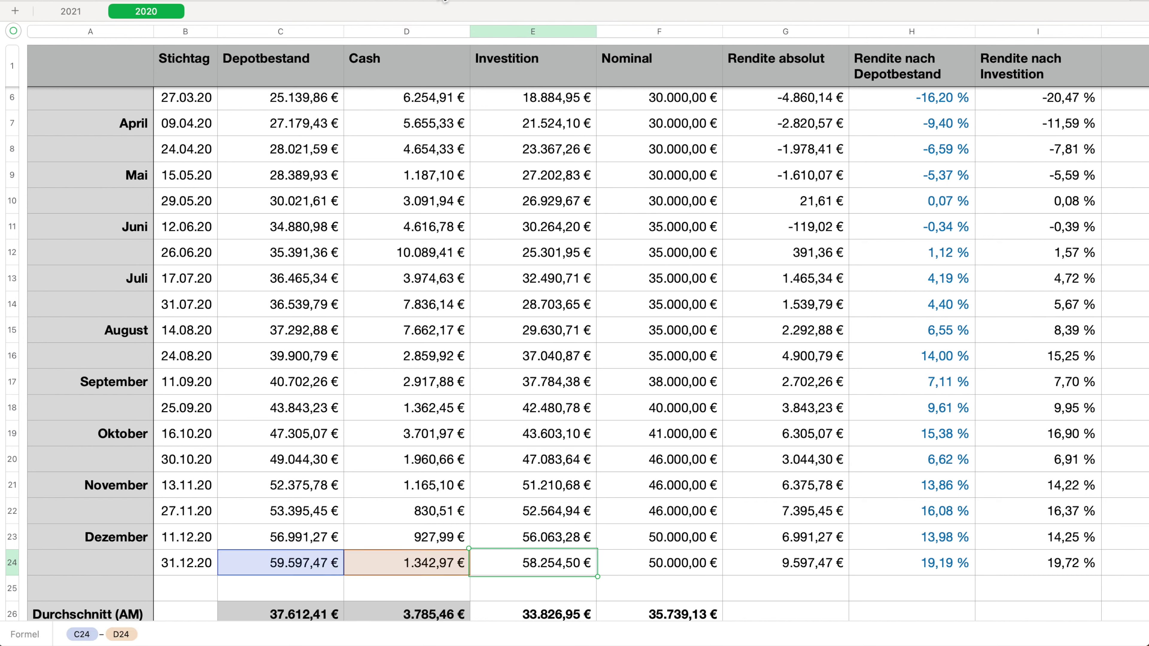
{"action": "key", "text": "Right"}
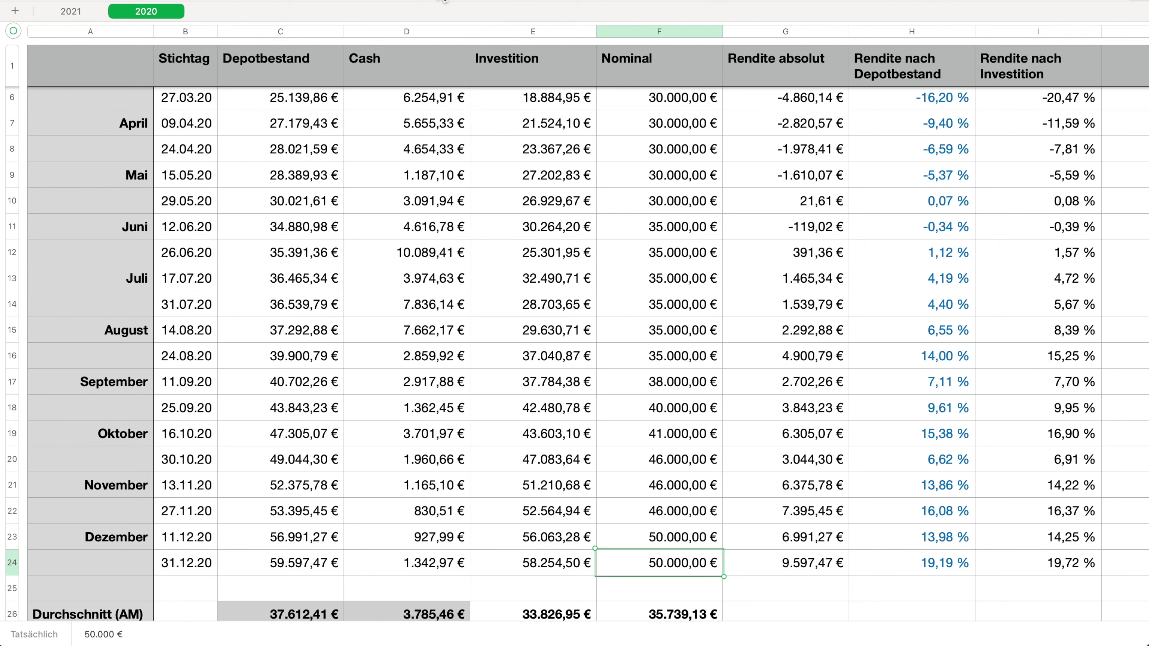
{"action": "key", "text": "Right"}
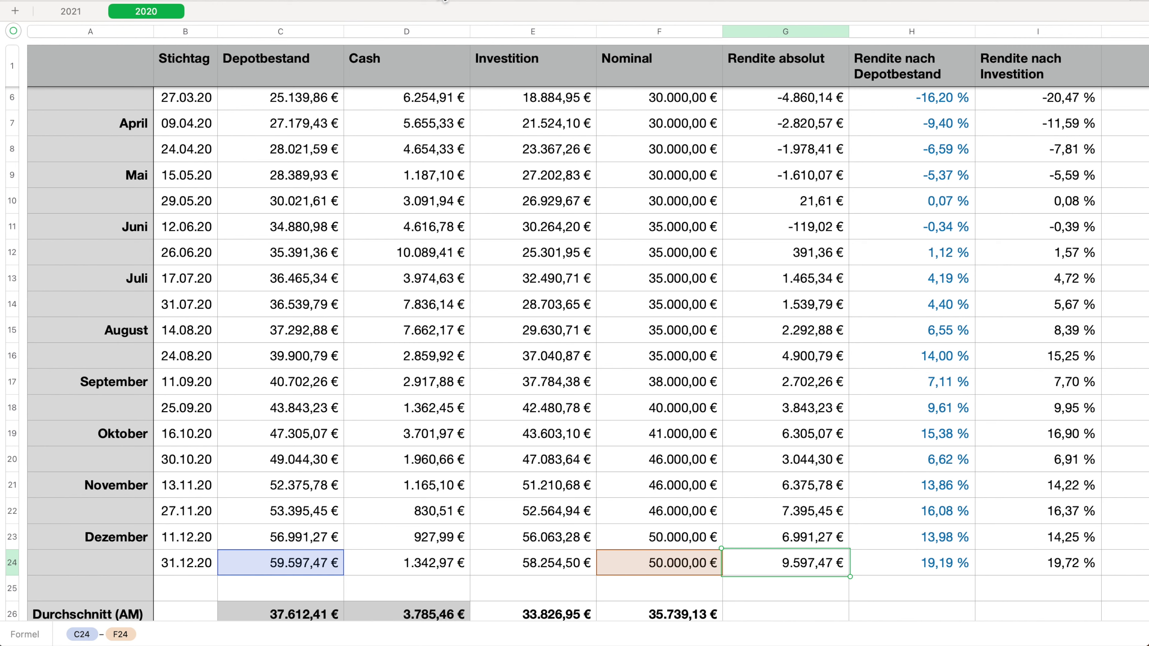
{"action": "key", "text": "Right"}
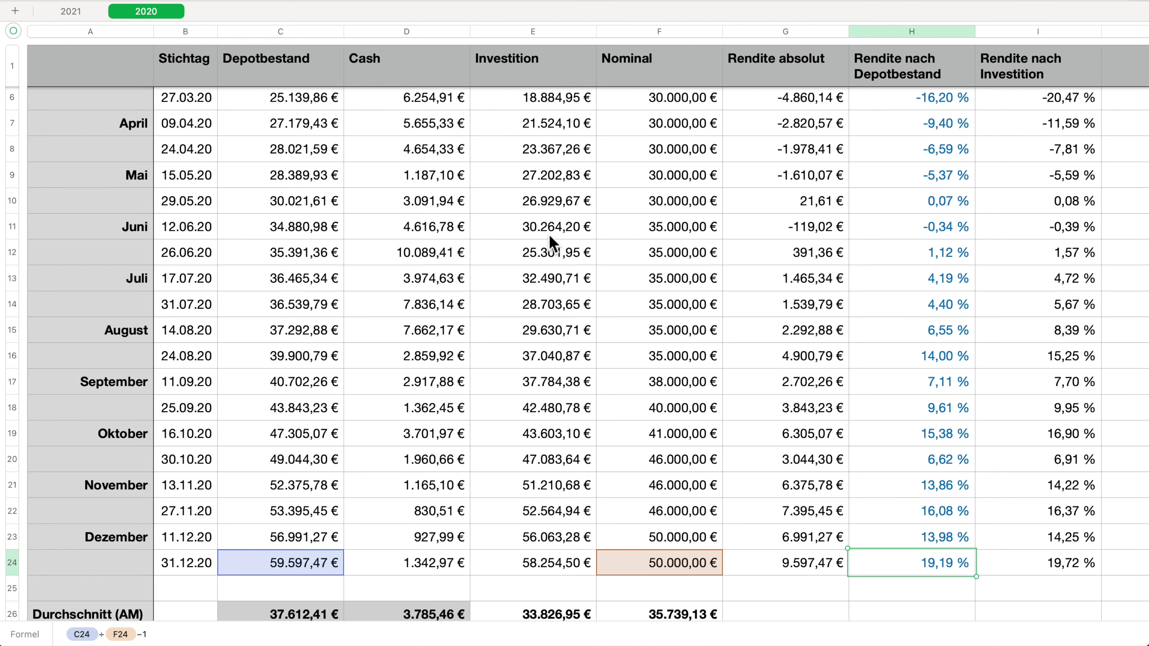
Show the Investition average formula MITTELWERT(E2:E24) in the Durchschnitt (AM) row.
{"action": "scroll", "coordinate": [591, 344], "scroll_direction": "down", "scroll_amount": 2}
{"action": "scroll", "coordinate": [590, 344], "scroll_direction": "down", "scroll_amount": 1}
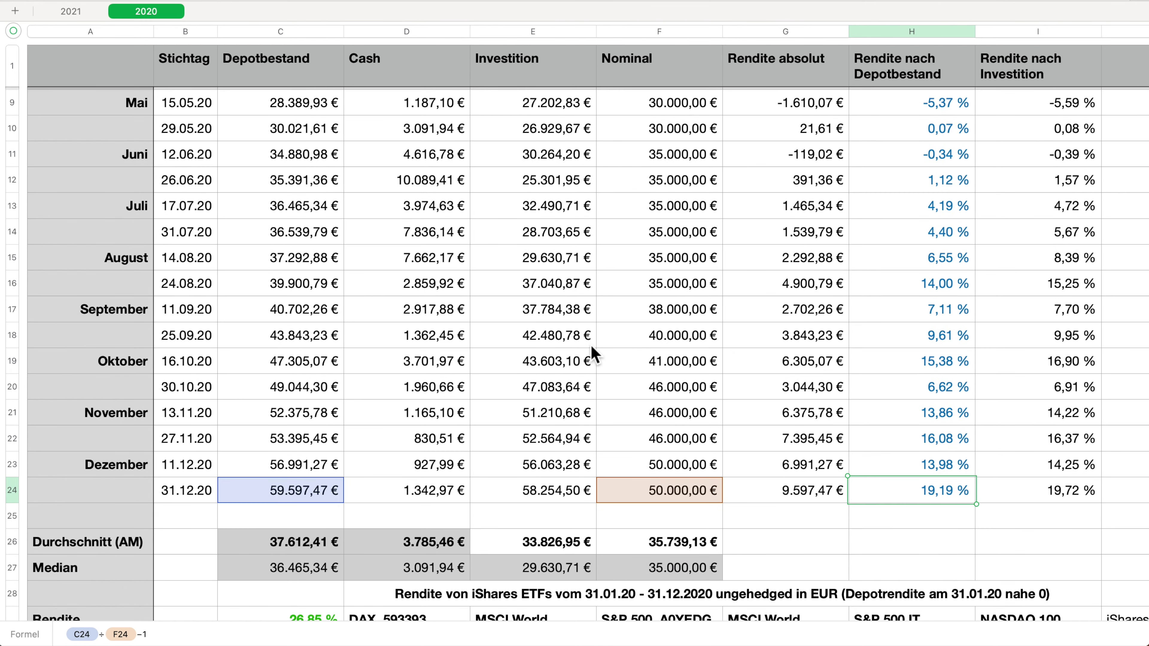
{"action": "scroll", "coordinate": [590, 353], "scroll_direction": "down", "scroll_amount": 1}
{"action": "left_click", "coordinate": [409, 491]}
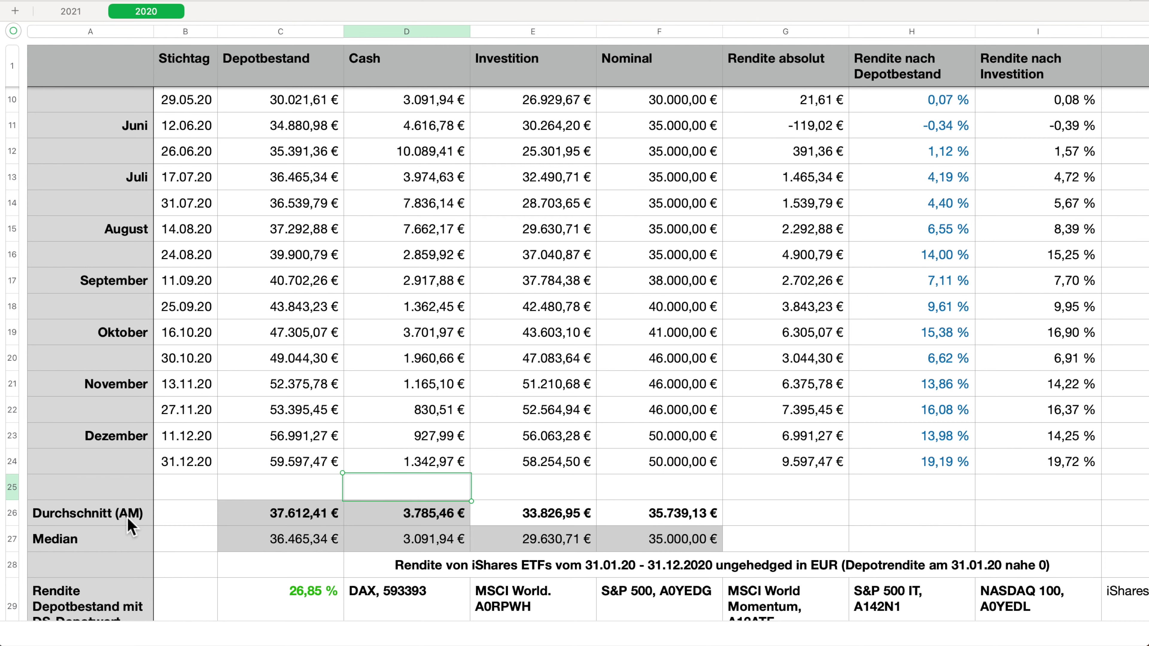
{"action": "left_click", "coordinate": [535, 516]}
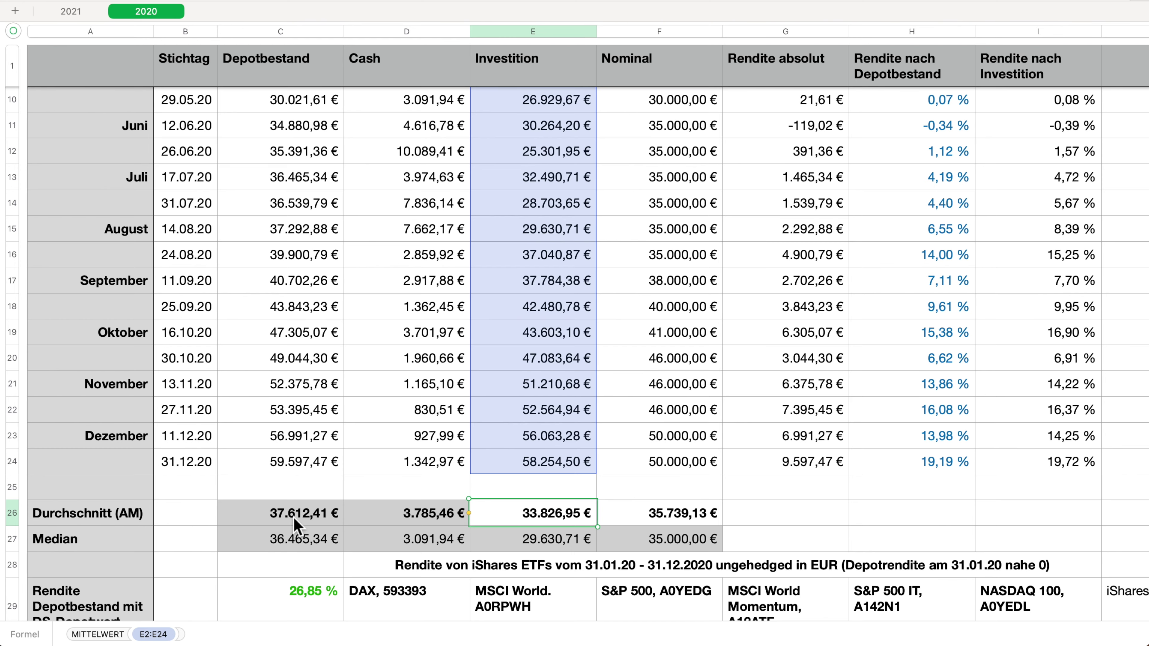
Show the Nominal average formula MITTELWERT(F2:F24) in the Durchschnitt (AM) row.
{"action": "scroll", "coordinate": [502, 471], "scroll_direction": "up", "scroll_amount": 5}
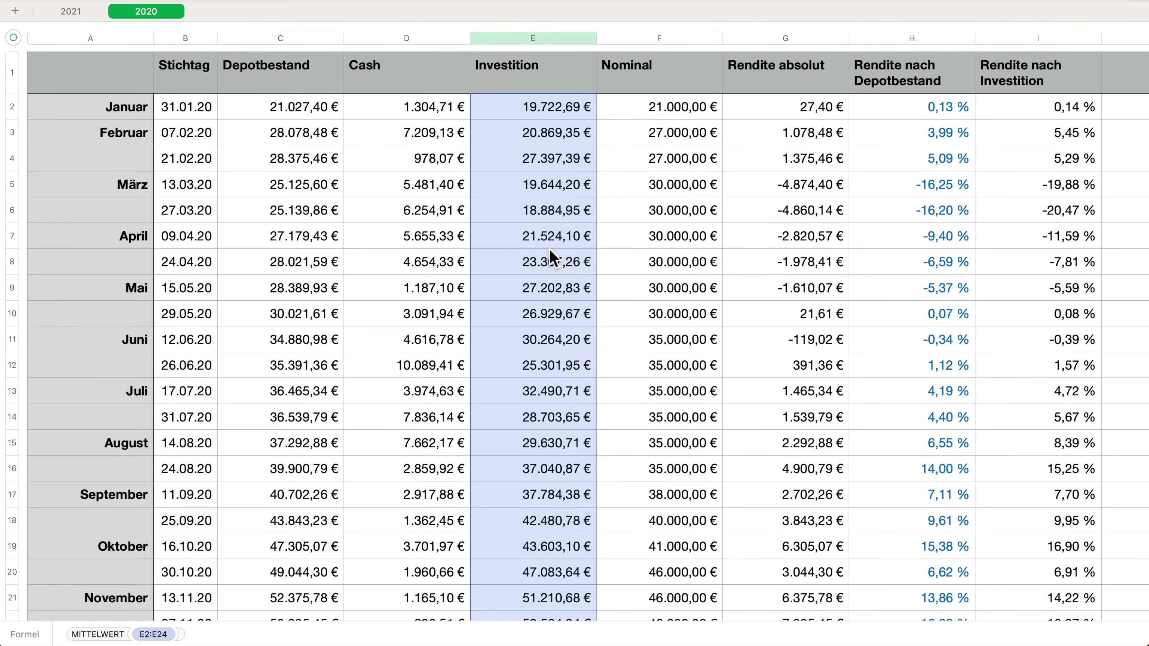
{"action": "scroll", "coordinate": [548, 190], "scroll_direction": "down", "scroll_amount": 6}
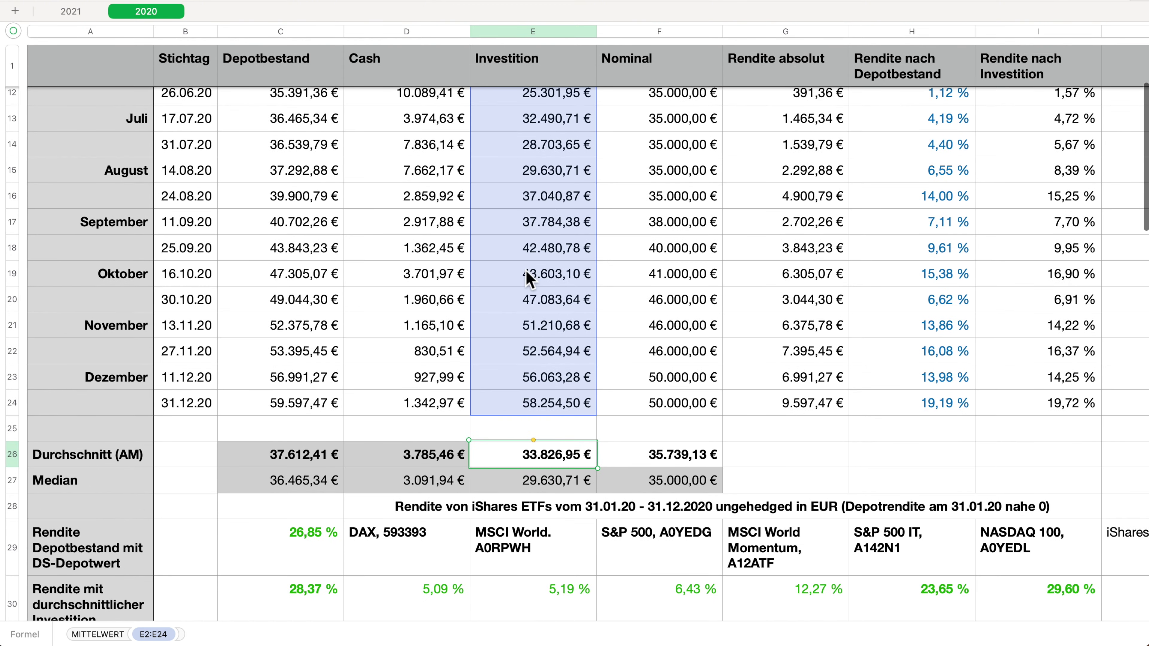
{"action": "scroll", "coordinate": [527, 278], "scroll_direction": "up", "scroll_amount": 10}
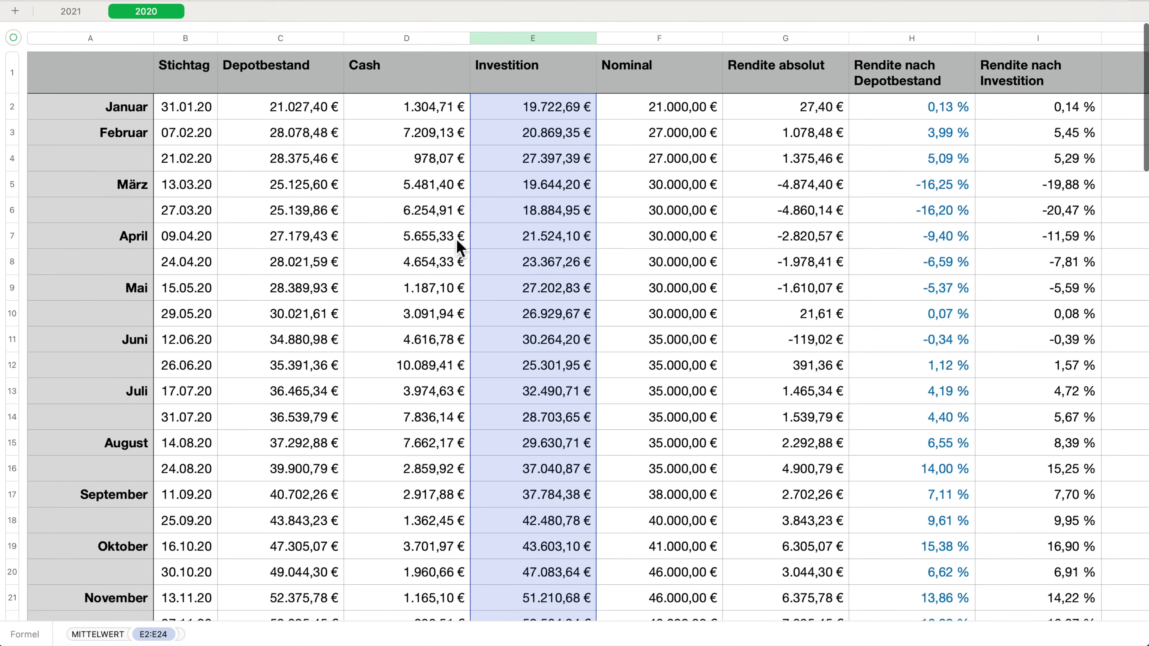
{"action": "scroll", "coordinate": [633, 351], "scroll_direction": "down", "scroll_amount": 9}
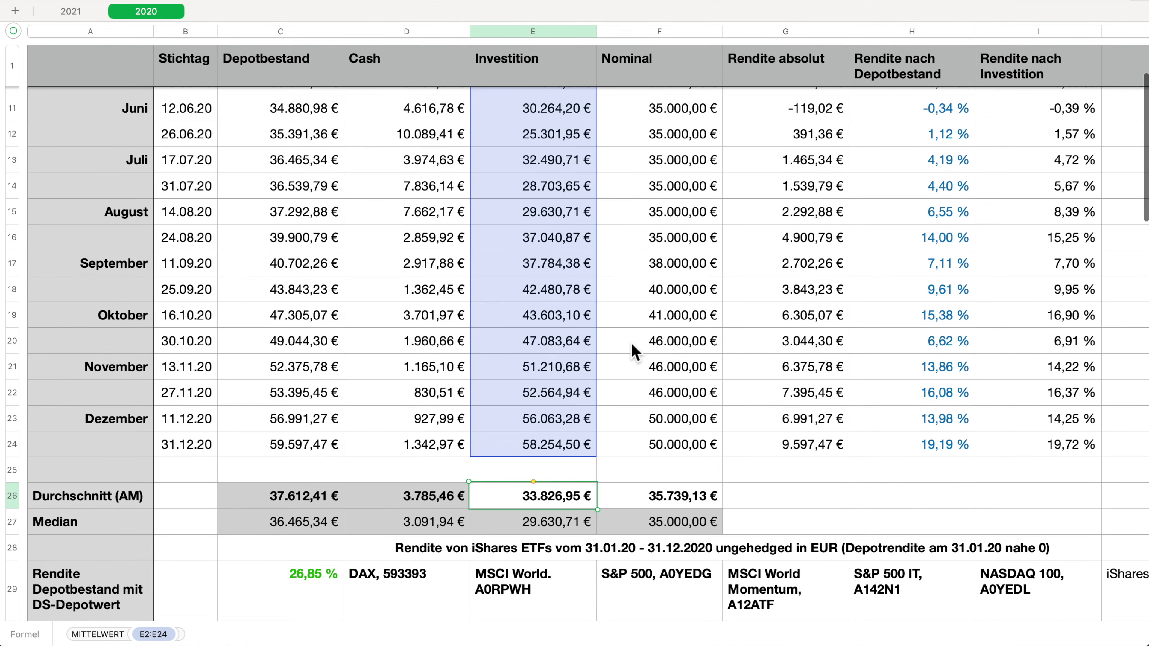
{"action": "left_click", "coordinate": [654, 483]}
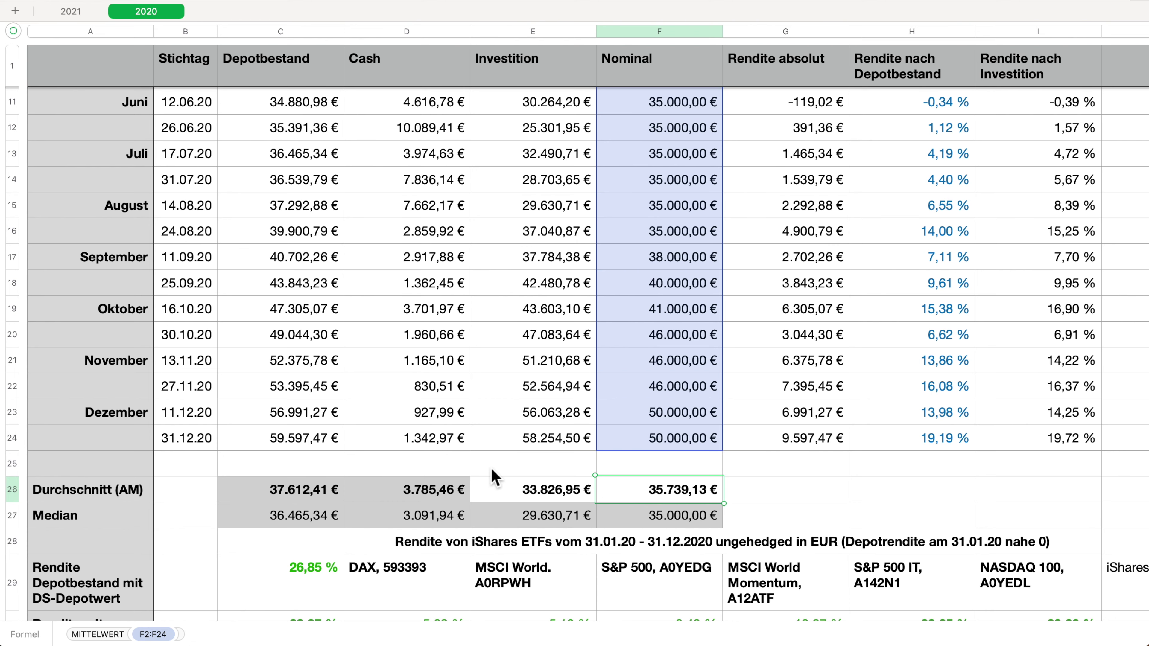
{"action": "left_click", "coordinate": [500, 491]}
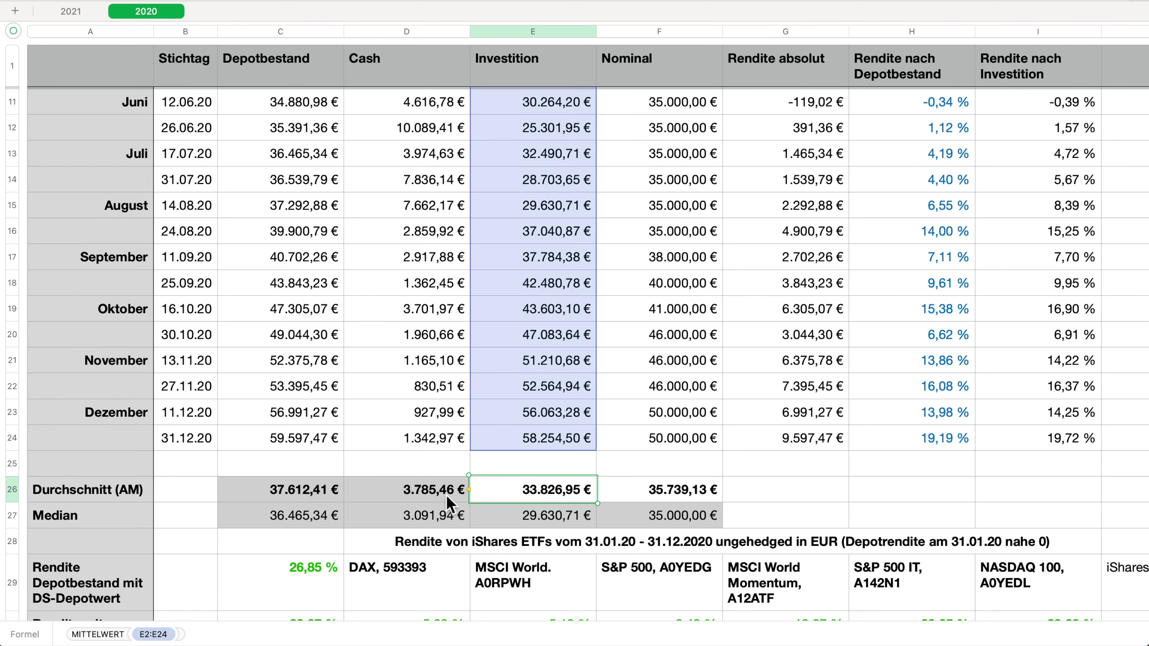
{"action": "left_click", "coordinate": [437, 496]}
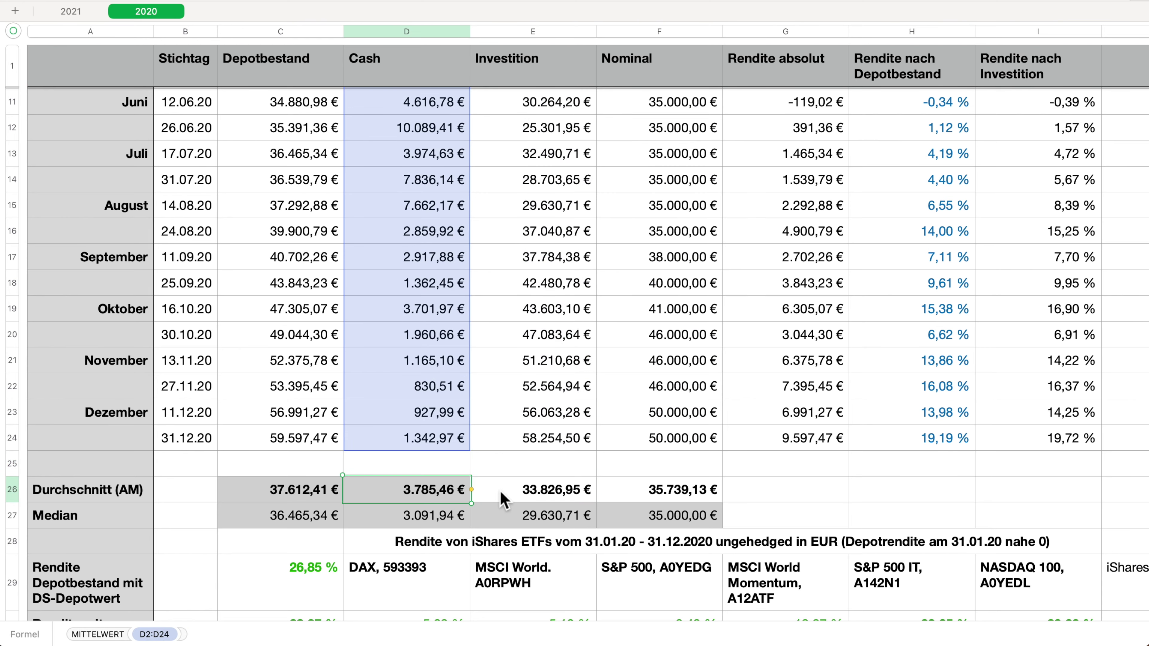
{"action": "scroll", "coordinate": [432, 500], "scroll_direction": "up", "scroll_amount": 10}
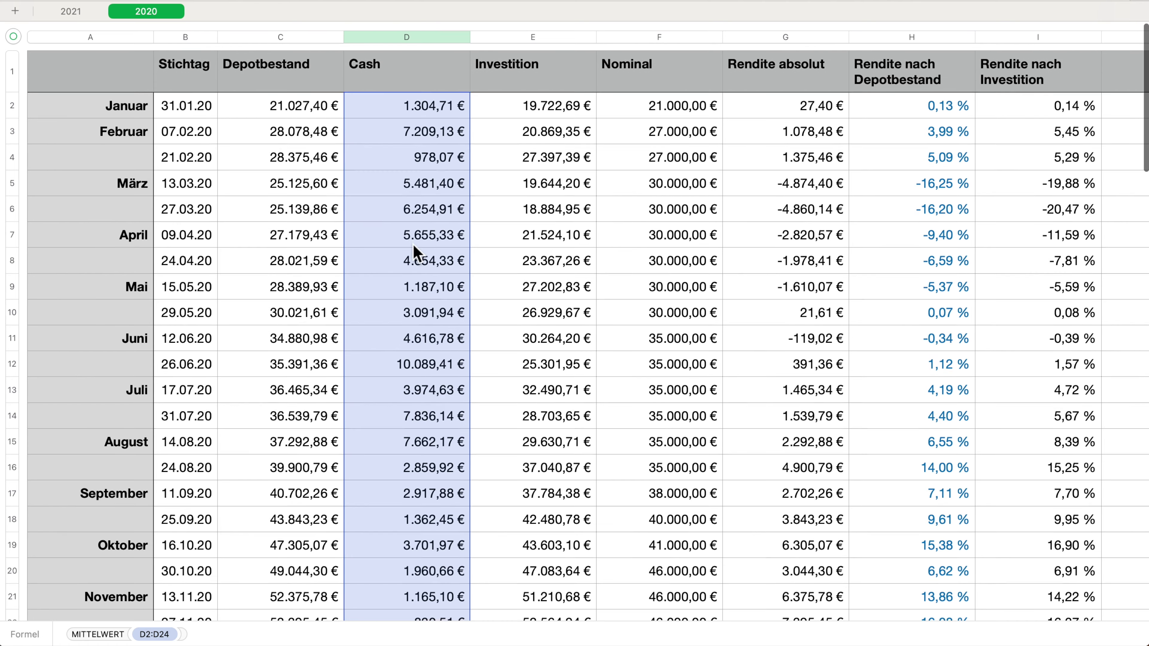
{"action": "scroll", "coordinate": [411, 258], "scroll_direction": "down", "scroll_amount": 10}
{"action": "scroll", "coordinate": [410, 262], "scroll_direction": "up", "scroll_amount": 3}
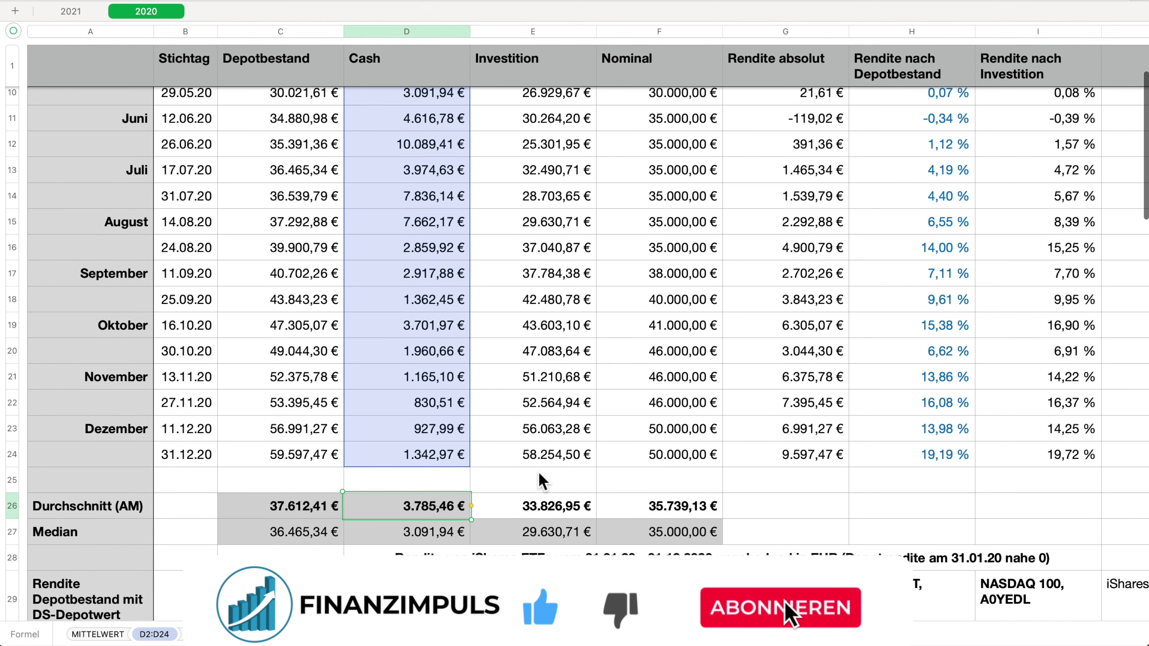
{"action": "left_click", "coordinate": [549, 511]}
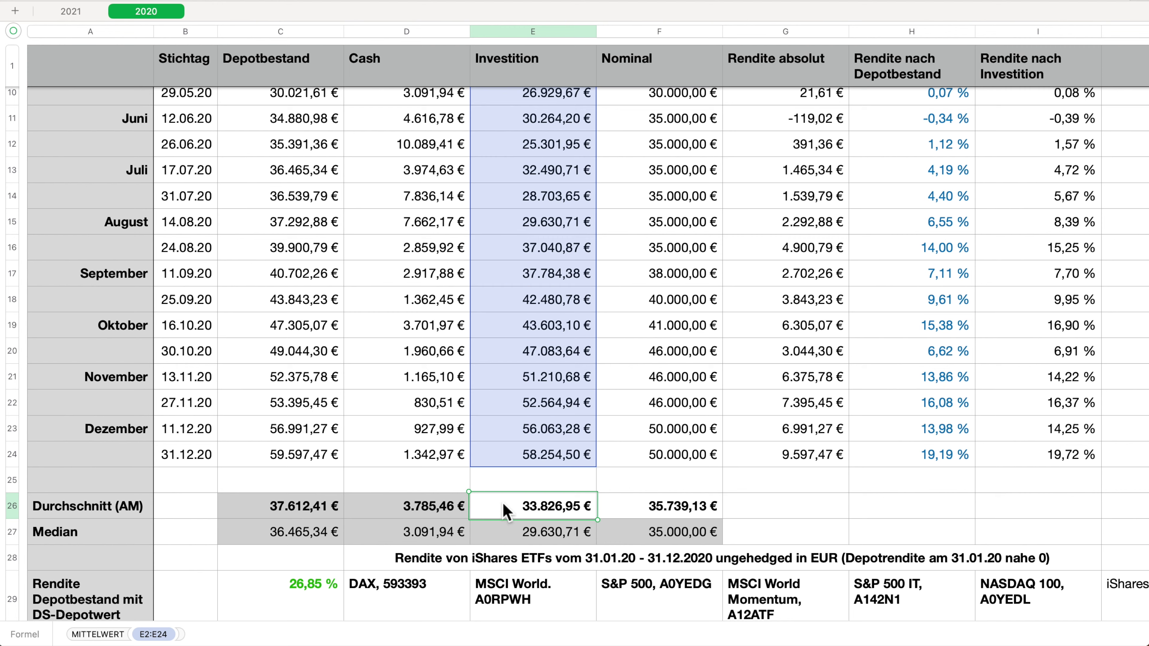
{"action": "scroll", "coordinate": [505, 511], "scroll_direction": "down", "scroll_amount": 1}
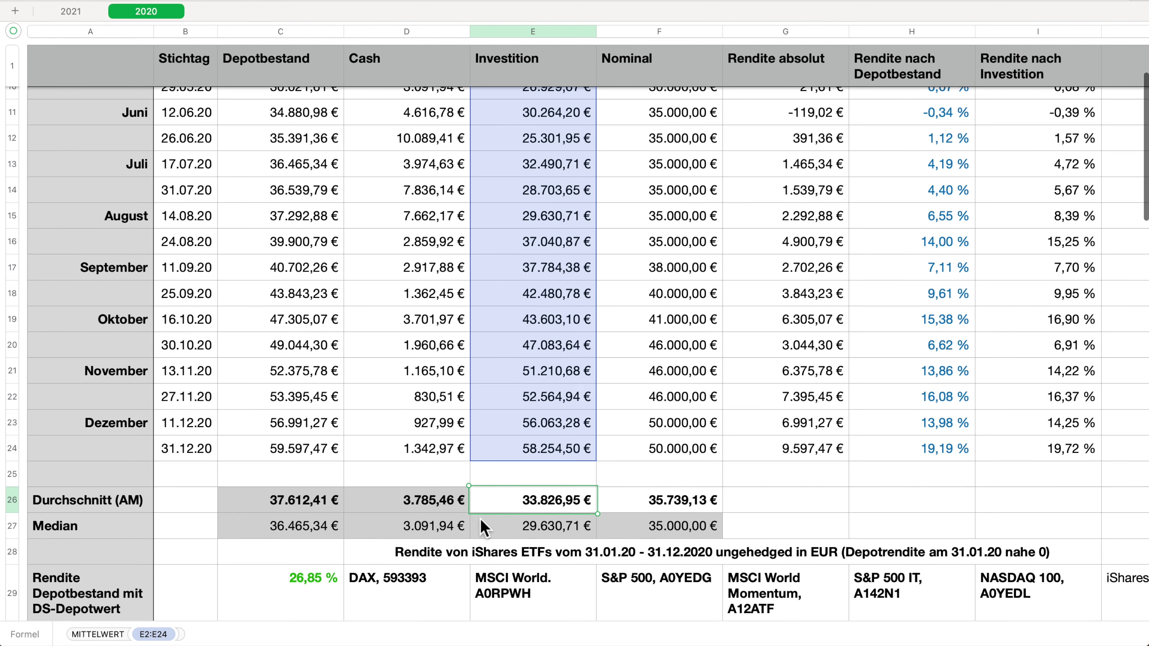
{"action": "left_click", "coordinate": [306, 601]}
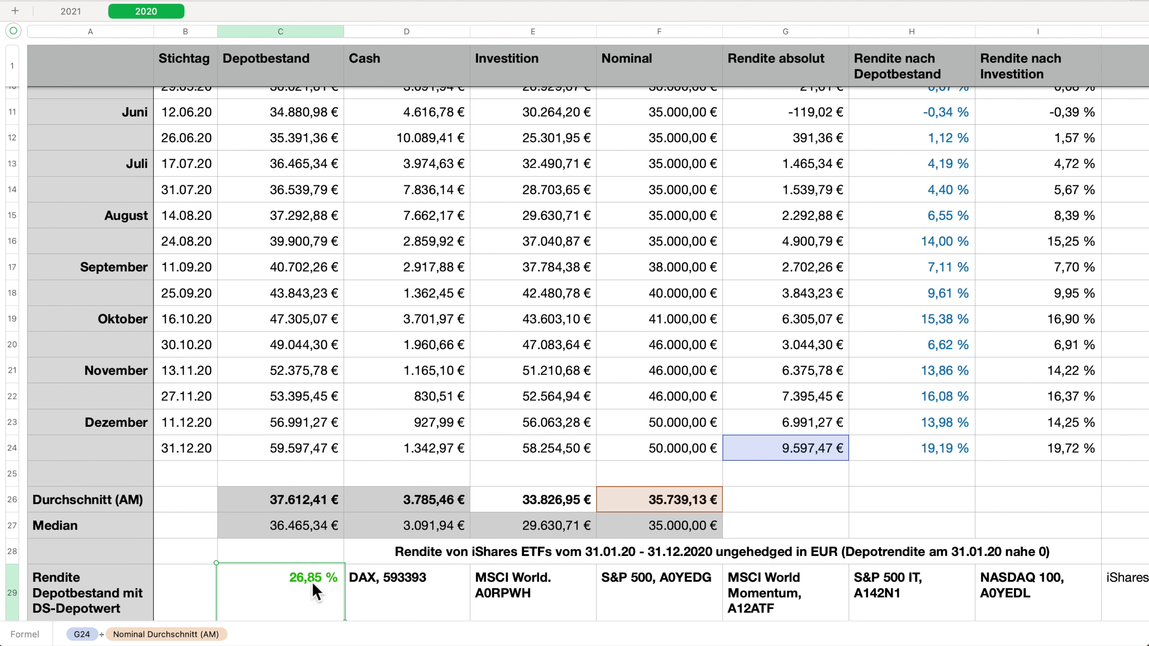
{"action": "left_click", "coordinate": [947, 460]}
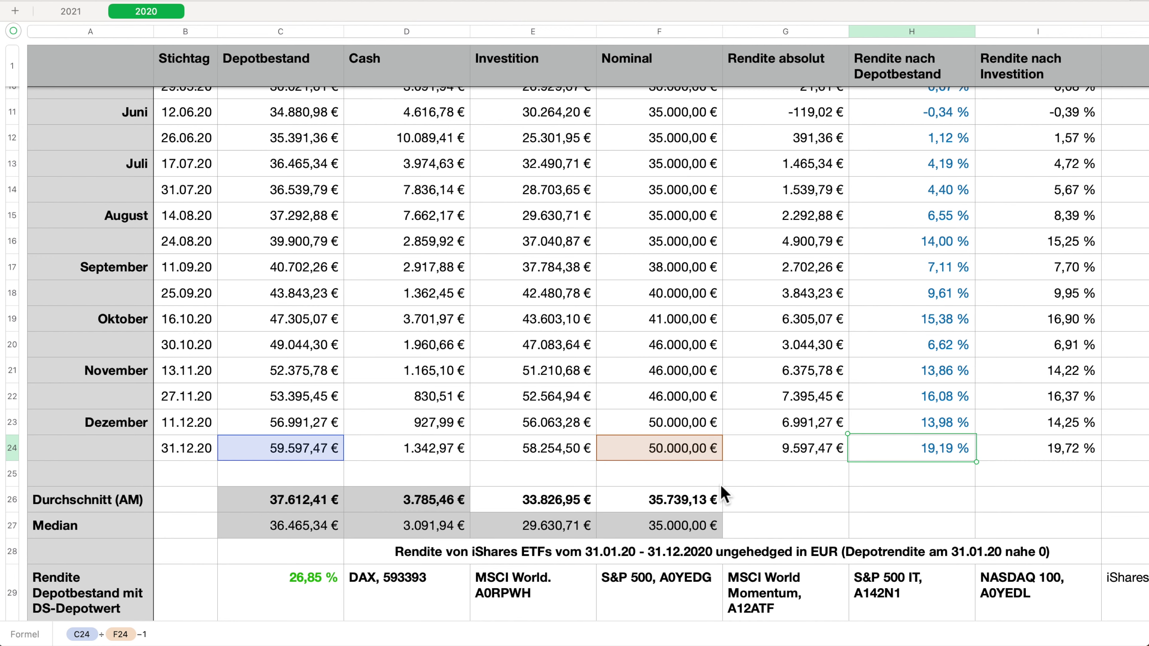
{"action": "left_click", "coordinate": [679, 457]}
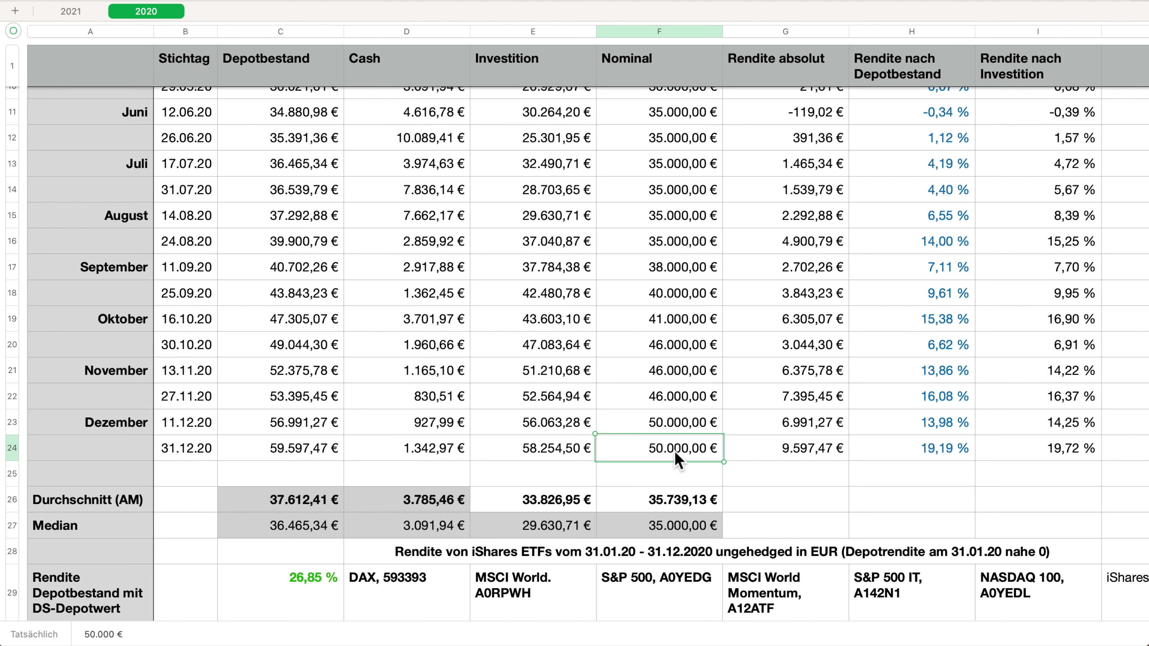
{"action": "left_click", "coordinate": [316, 597]}
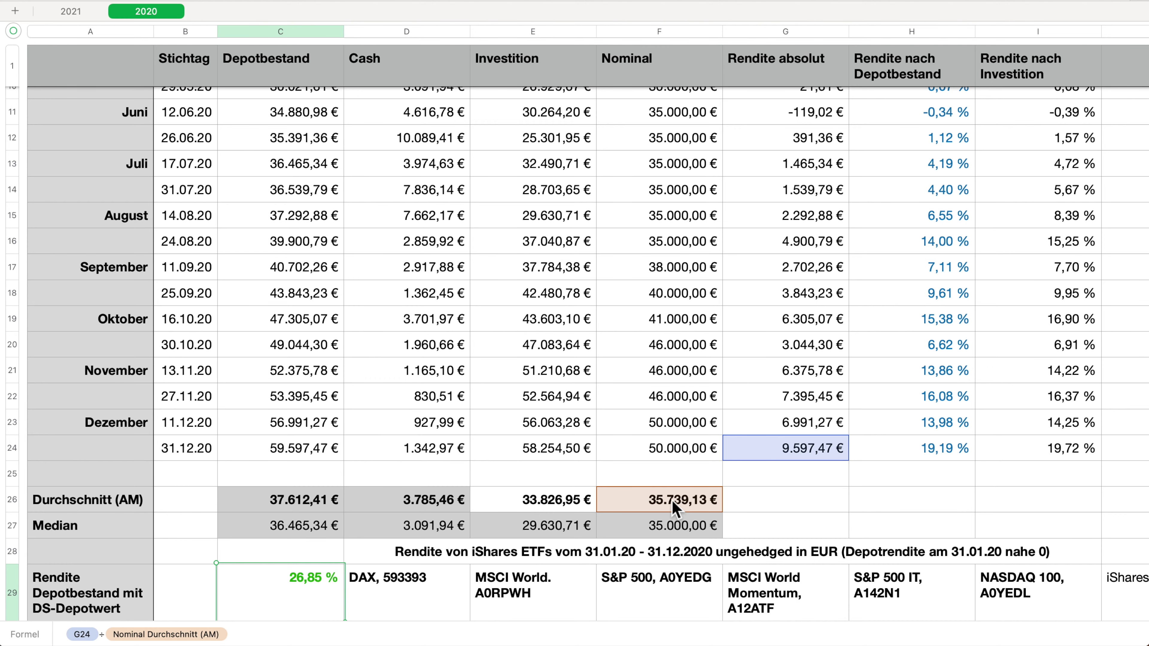
{"action": "scroll", "coordinate": [672, 502], "scroll_direction": "down", "scroll_amount": 1}
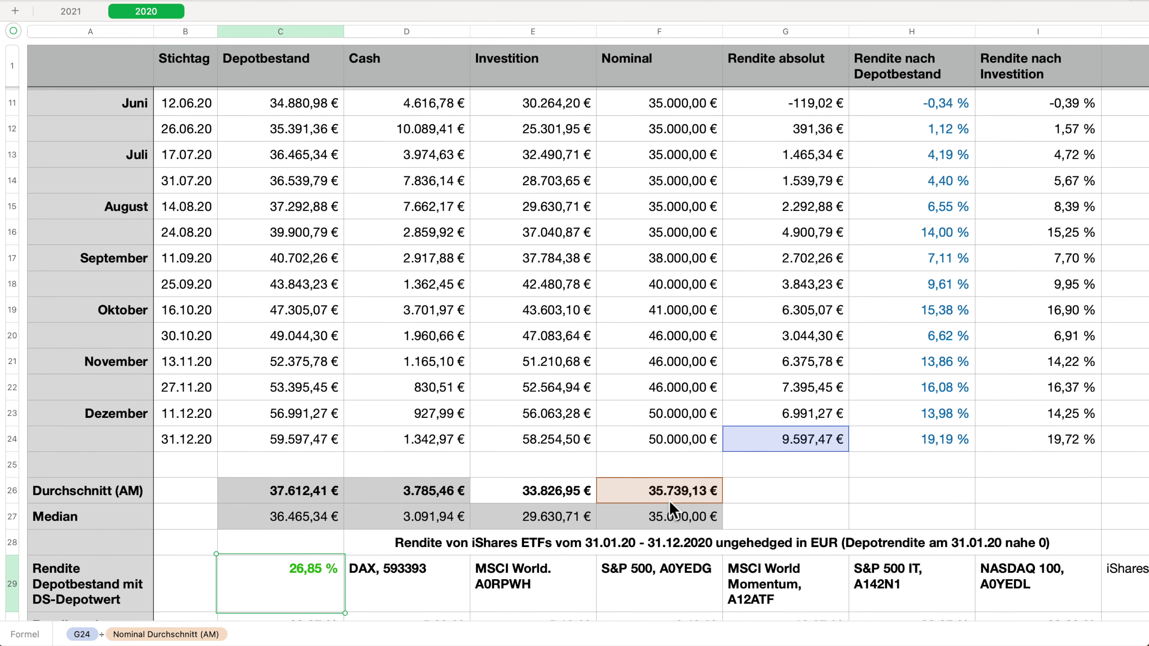
{"action": "scroll", "coordinate": [668, 499], "scroll_direction": "down", "scroll_amount": 3}
{"action": "left_click", "coordinate": [314, 586]}
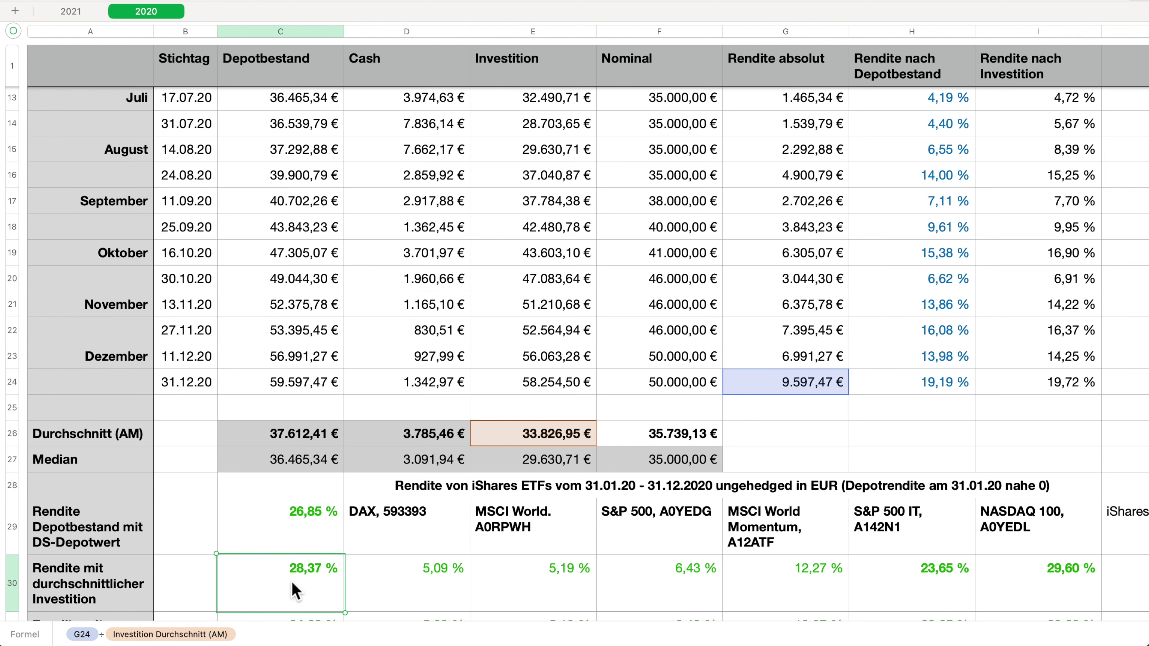
{"action": "scroll", "coordinate": [290, 580], "scroll_direction": "right", "scroll_amount": 2}
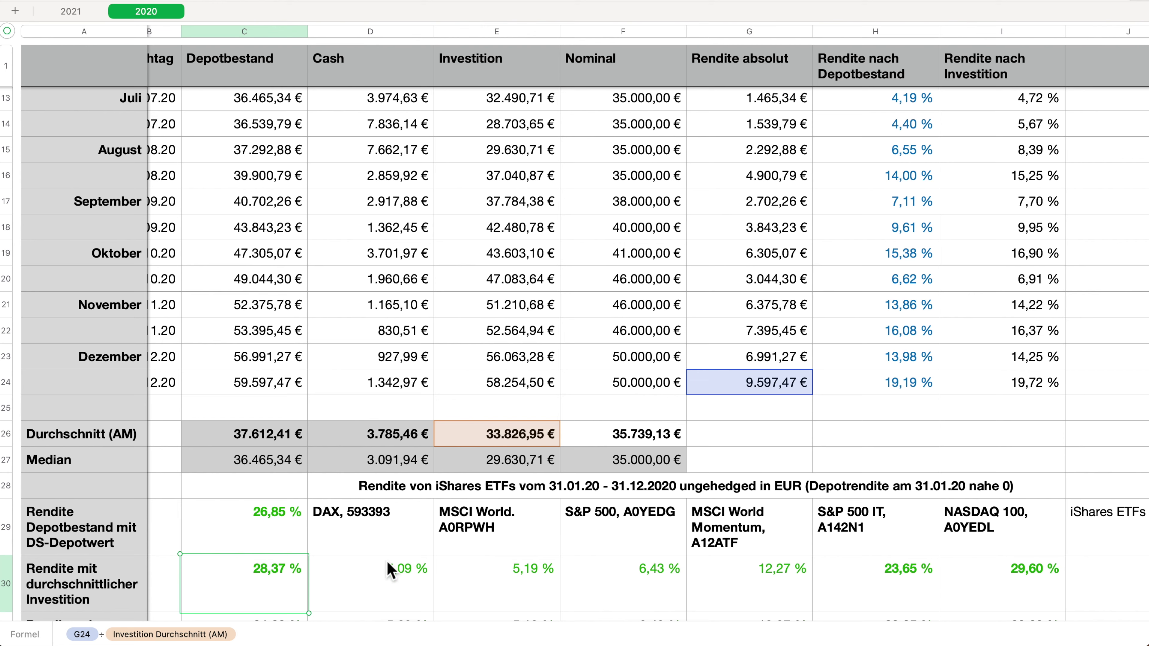
{"action": "left_click", "coordinate": [389, 582]}
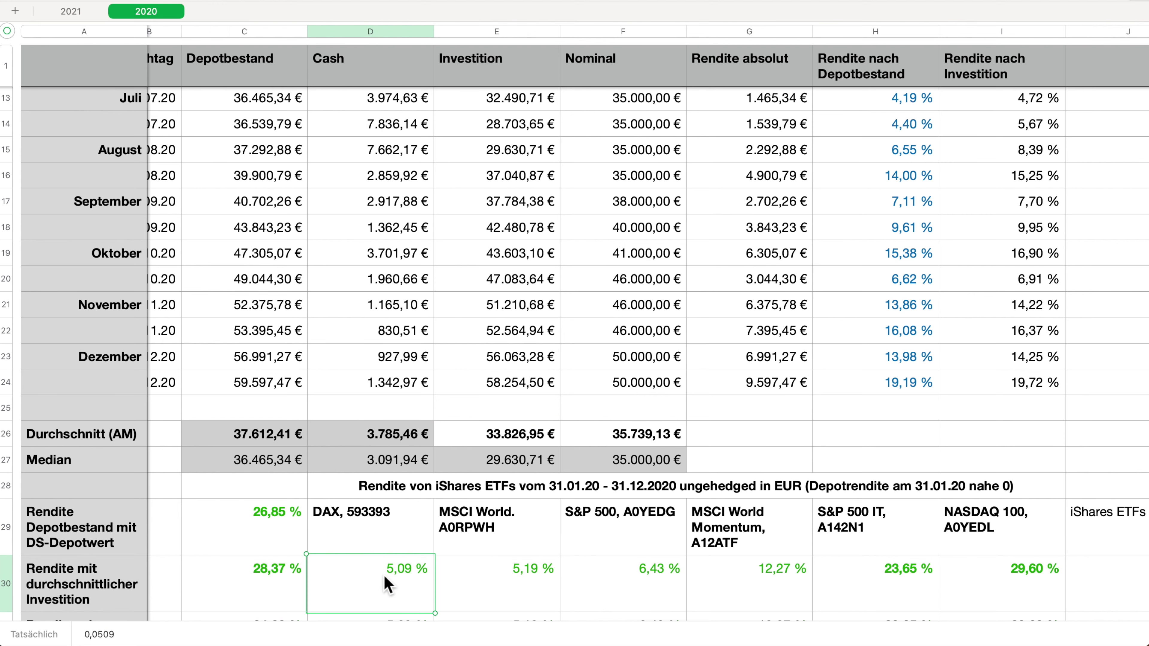
{"action": "left_click", "coordinate": [978, 584]}
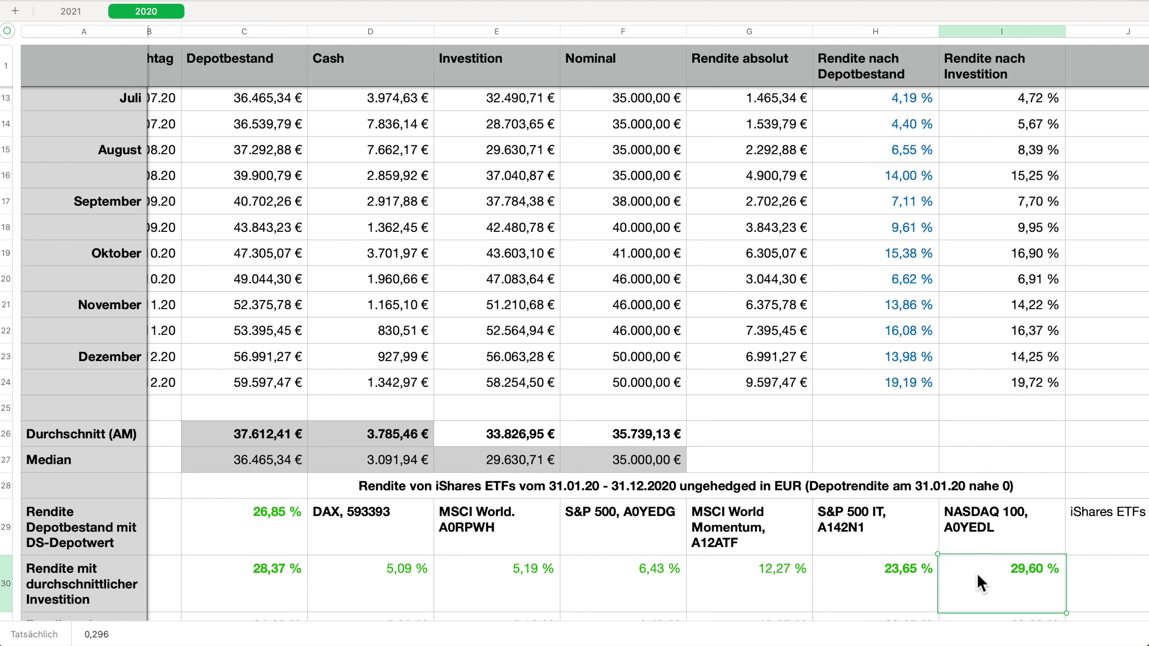
Switch to the 2020 tax certificate PDF in Preview.
{"action": "key", "text": "super+Tab"}
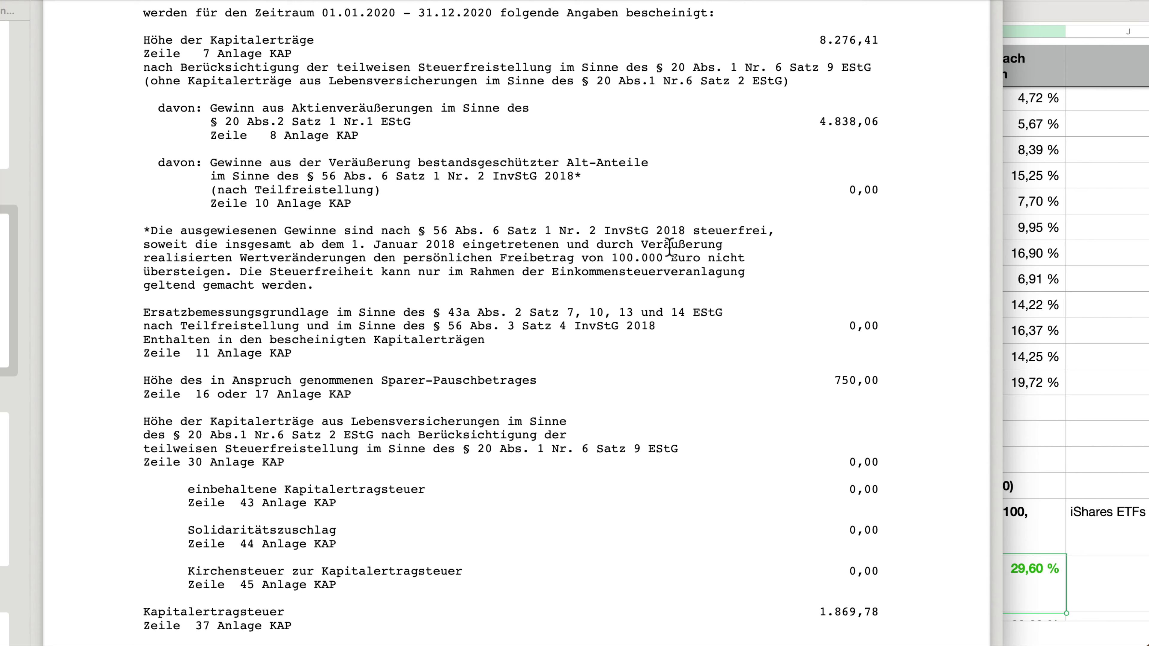
Scroll the certificate to Kapitalertragsteuer 1.869,78 and Solidaritätszuschlag 102,83.
{"action": "scroll", "coordinate": [669, 248], "scroll_direction": "down", "scroll_amount": 2}
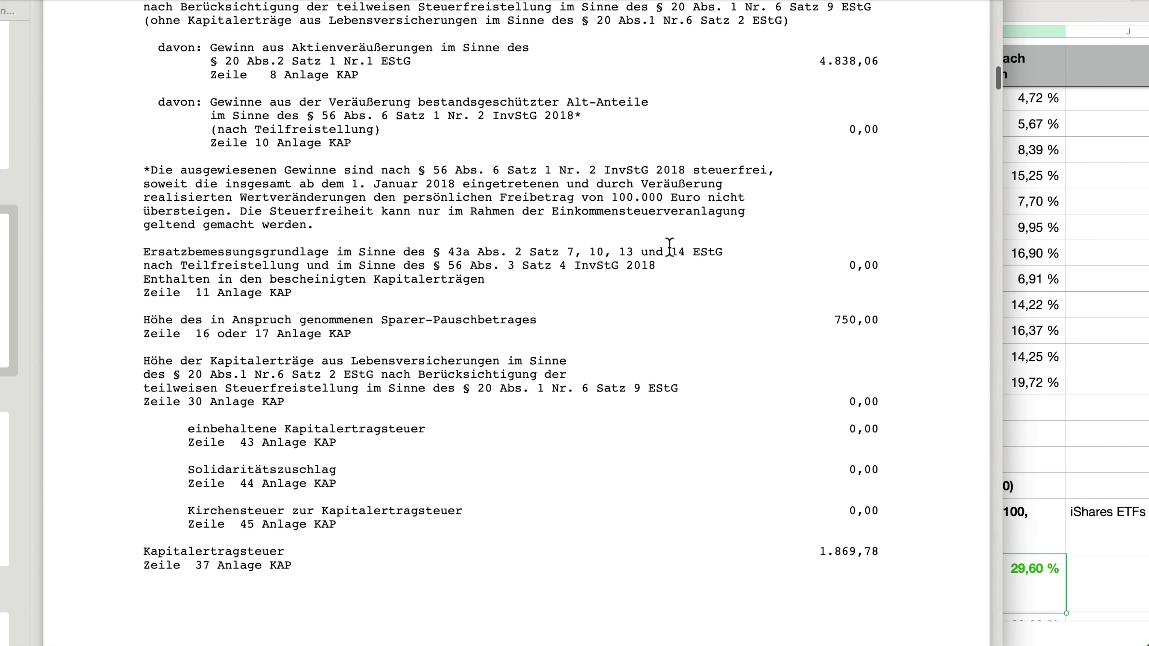
{"action": "scroll", "coordinate": [670, 248], "scroll_direction": "down", "scroll_amount": 2}
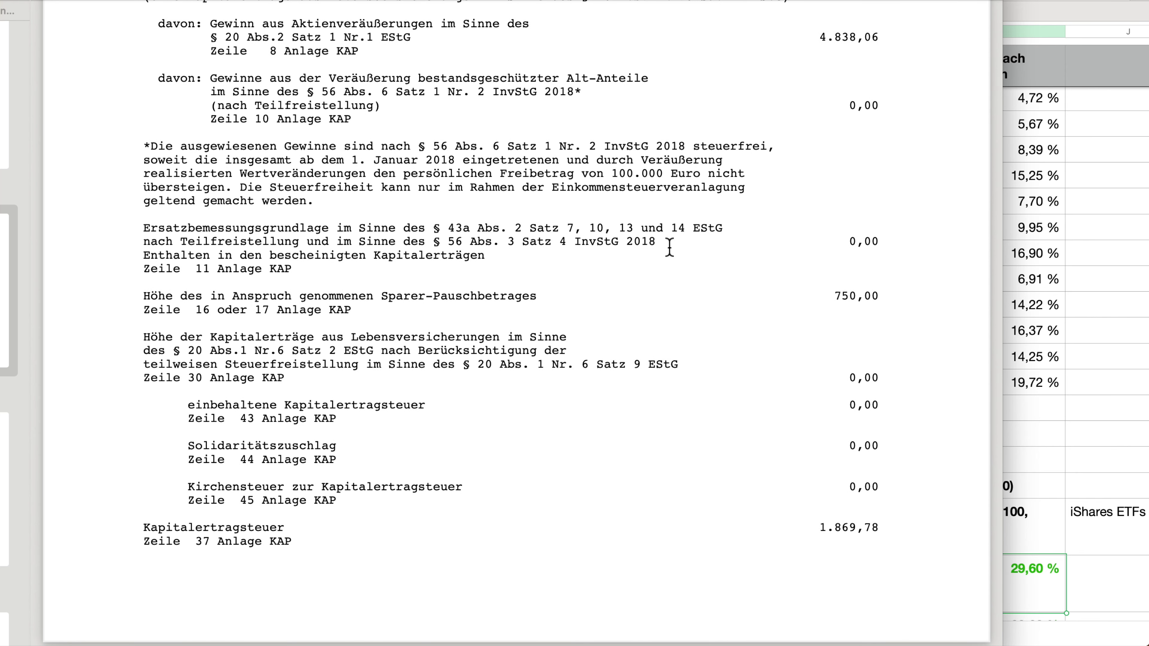
{"action": "scroll", "coordinate": [669, 248], "scroll_direction": "down", "scroll_amount": 1}
{"action": "scroll", "coordinate": [670, 248], "scroll_direction": "down", "scroll_amount": 4}
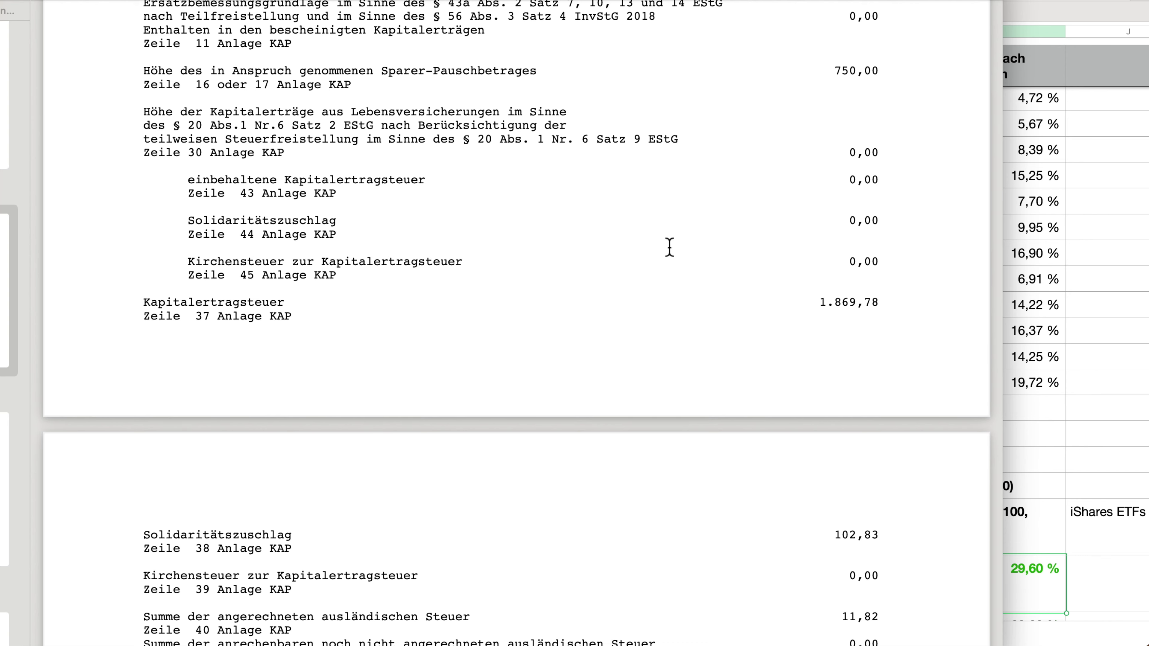
{"action": "scroll", "coordinate": [669, 248], "scroll_direction": "down", "scroll_amount": 1}
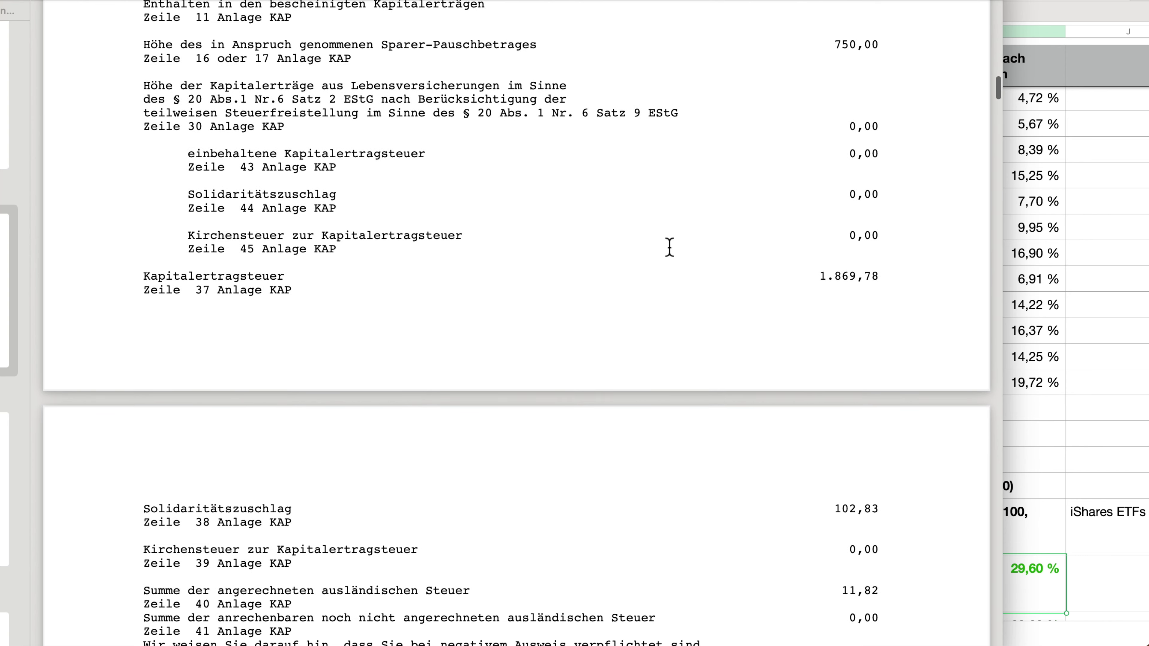
{"action": "scroll", "coordinate": [670, 248], "scroll_direction": "down", "scroll_amount": 1}
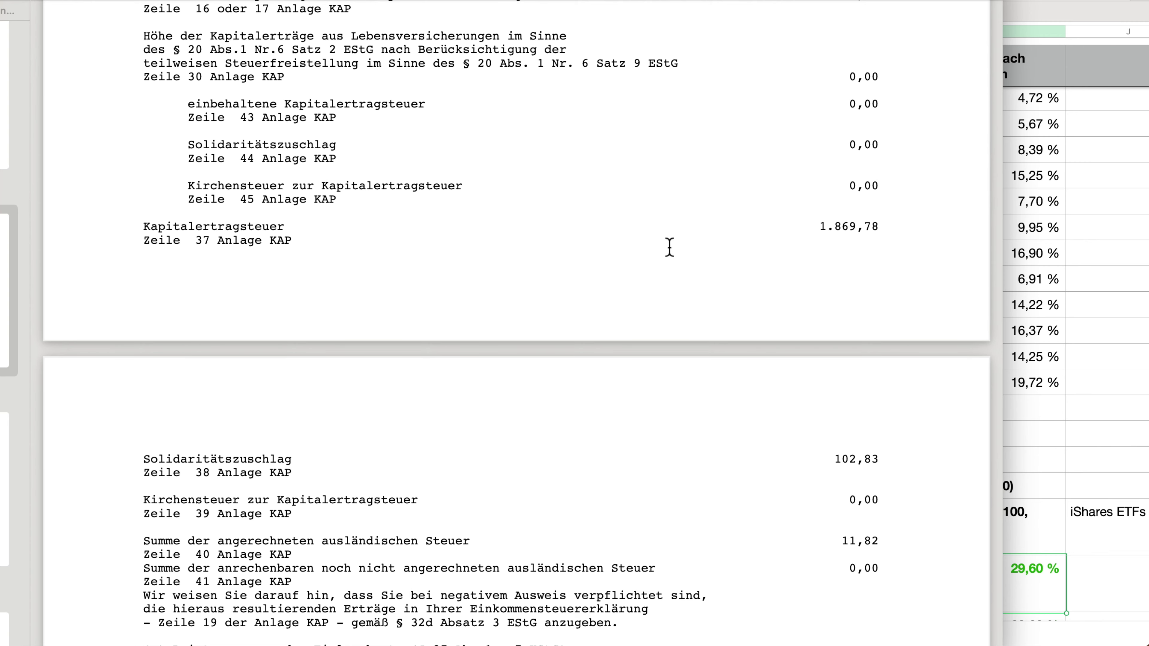
Close the certificate and show the 34,20 % tax-adjusted return formula in C31.
{"action": "key", "text": "super+w"}
{"action": "scroll", "coordinate": [271, 416], "scroll_direction": "down", "scroll_amount": 3}
{"action": "left_click", "coordinate": [271, 557]}
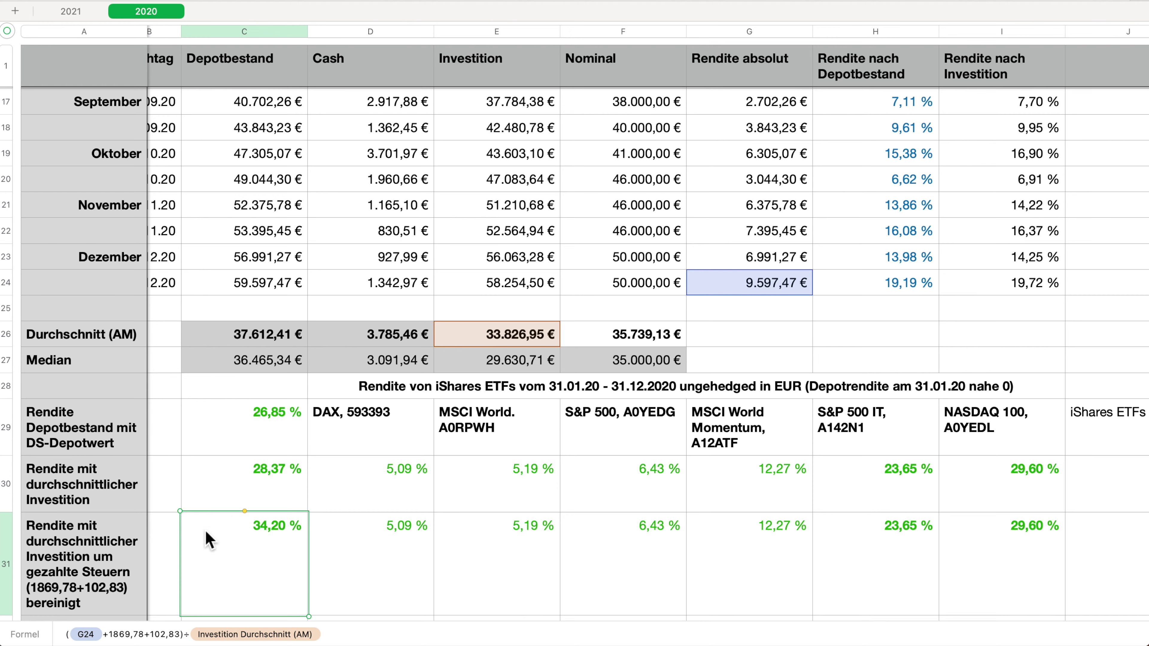
{"action": "left_click", "coordinate": [115, 558]}
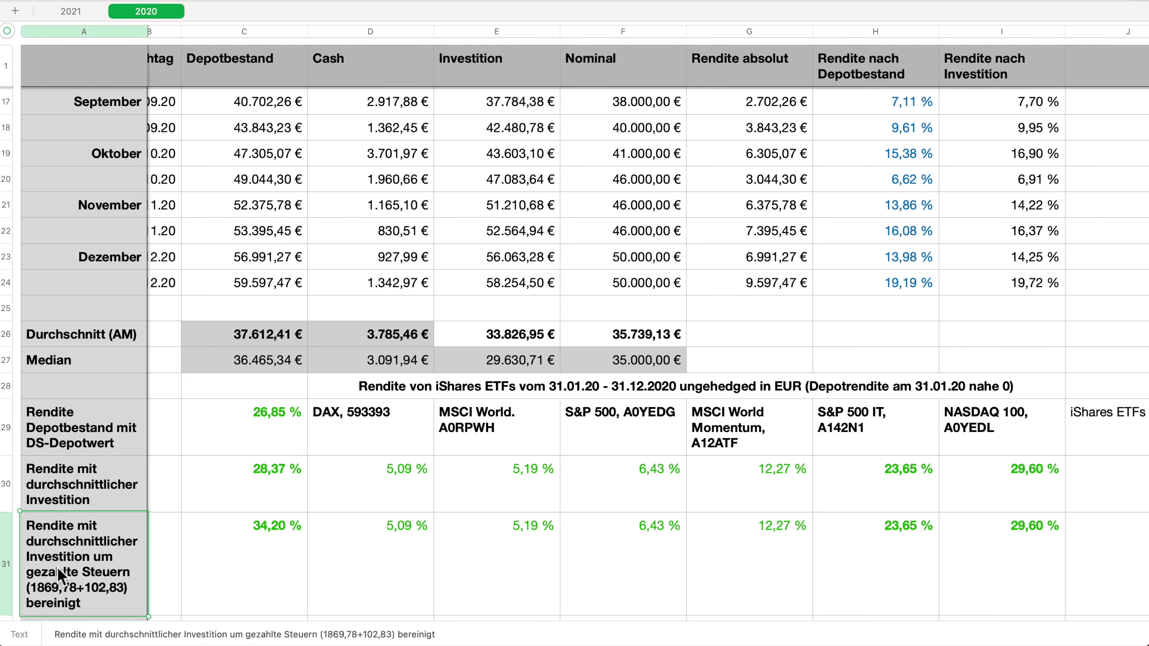
{"action": "scroll", "coordinate": [59, 546], "scroll_direction": "down", "scroll_amount": 1}
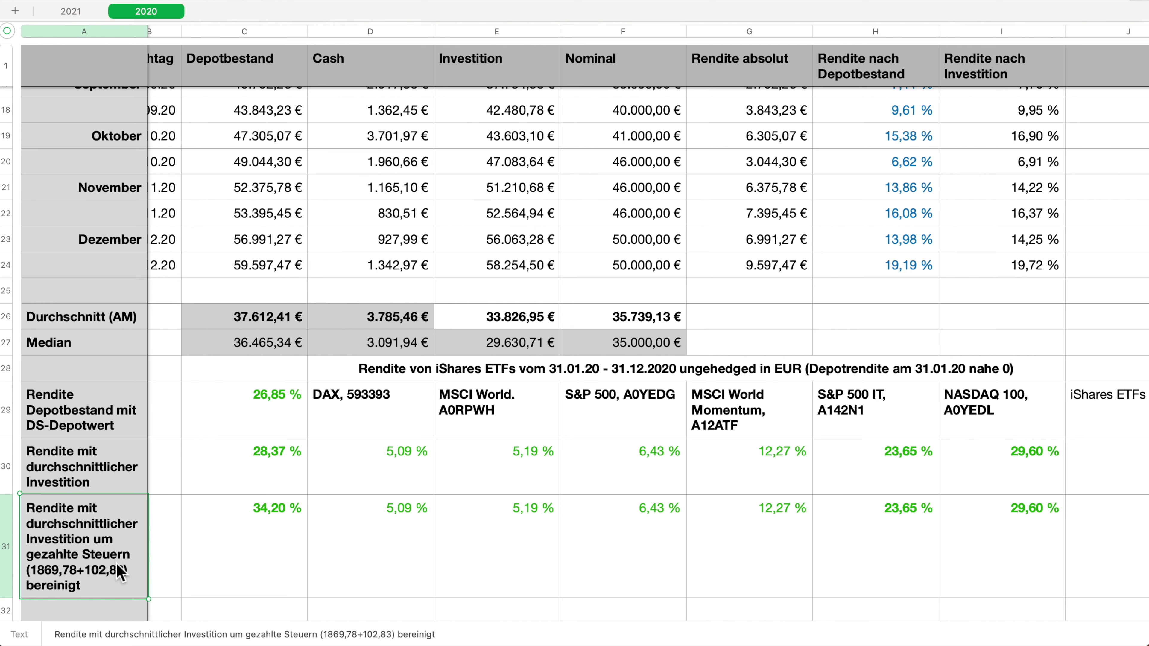
{"action": "left_click", "coordinate": [224, 554]}
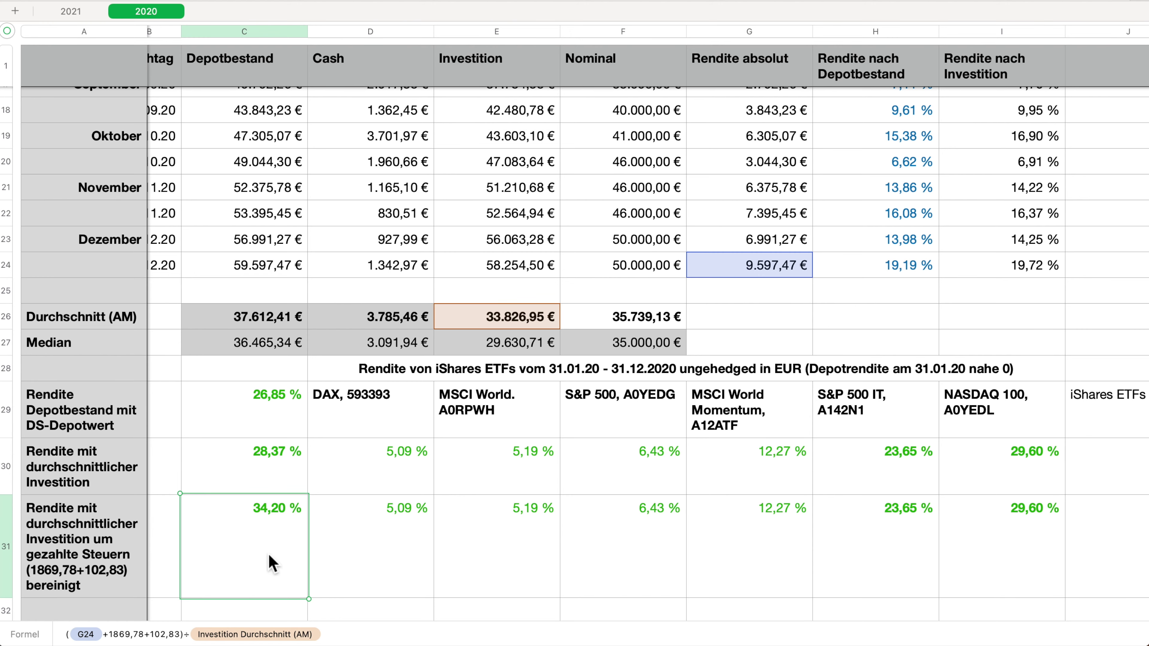
{"action": "scroll", "coordinate": [272, 563], "scroll_direction": "down", "scroll_amount": 3}
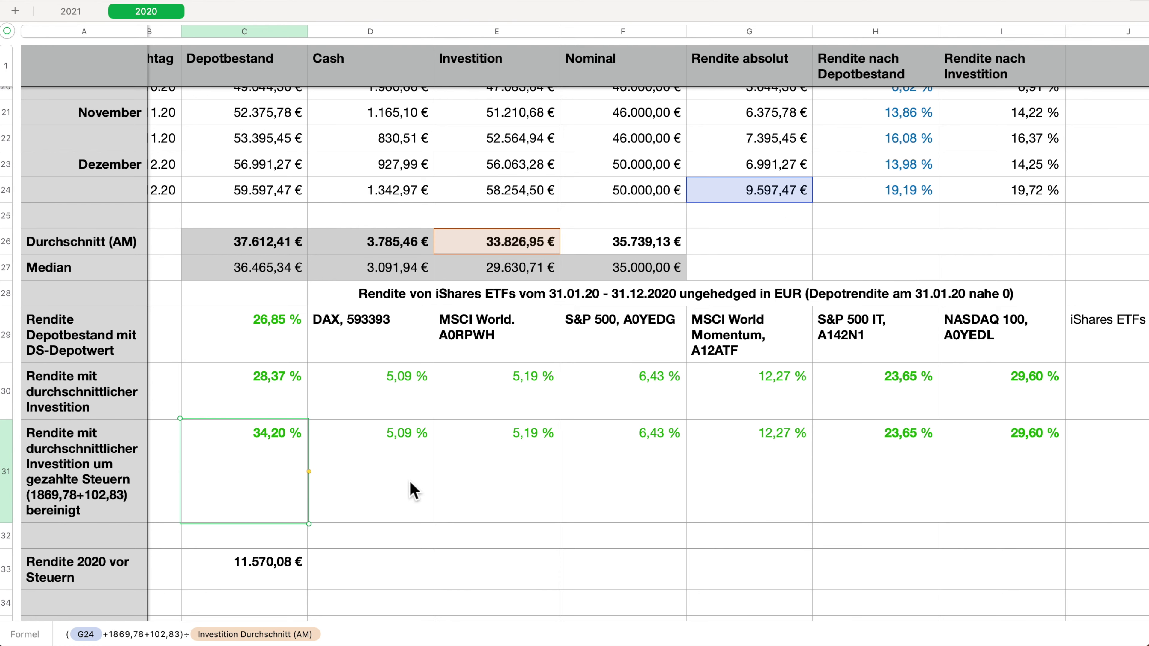
{"action": "scroll", "coordinate": [288, 493], "scroll_direction": "up", "scroll_amount": 3}
{"action": "scroll", "coordinate": [288, 492], "scroll_direction": "up", "scroll_amount": 2}
{"action": "scroll", "coordinate": [294, 513], "scroll_direction": "down", "scroll_amount": 1}
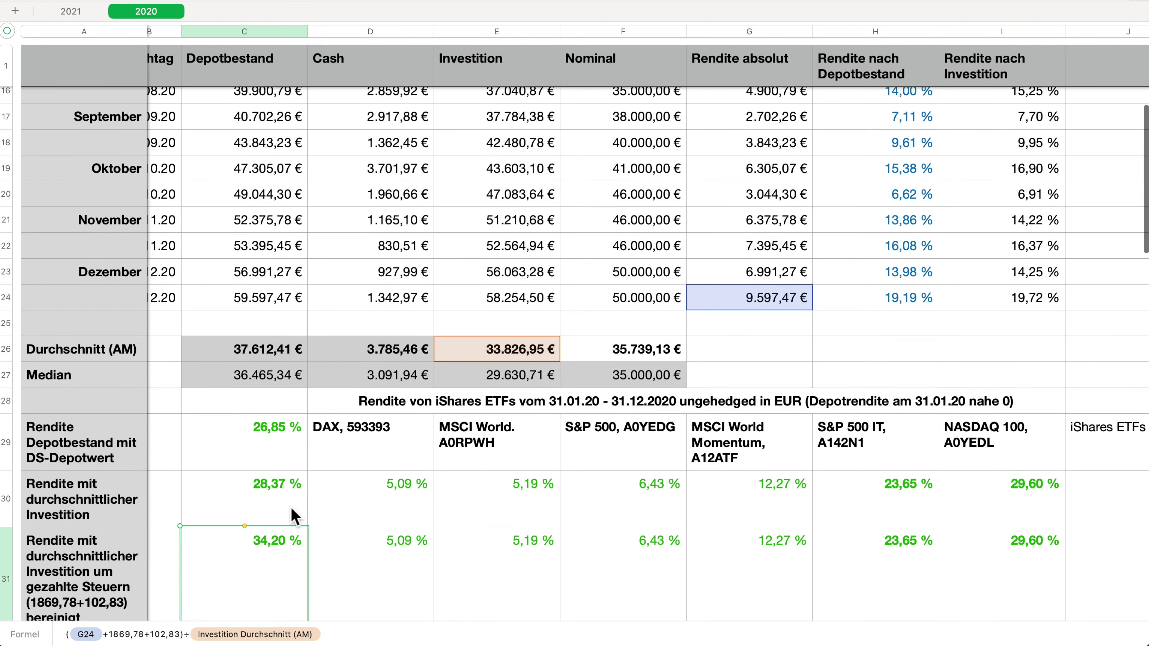
{"action": "left_click", "coordinate": [385, 547]}
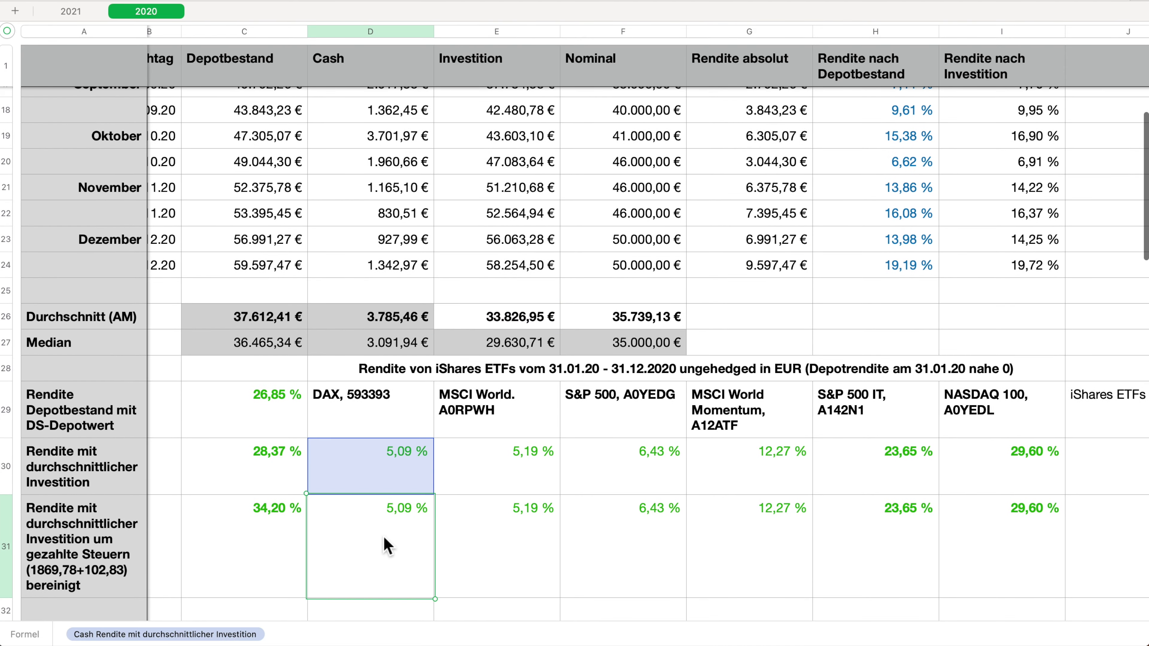
{"action": "left_click", "coordinate": [524, 567]}
{"action": "left_click", "coordinate": [650, 557]}
{"action": "left_click", "coordinate": [760, 565]}
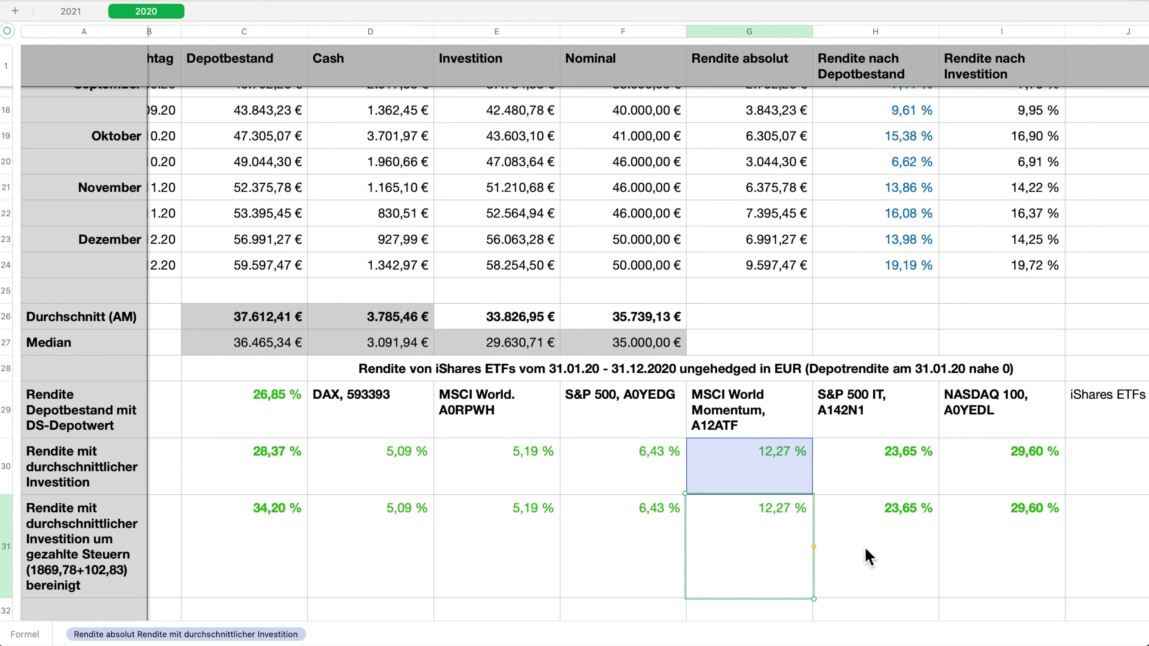
{"action": "left_click", "coordinate": [868, 557]}
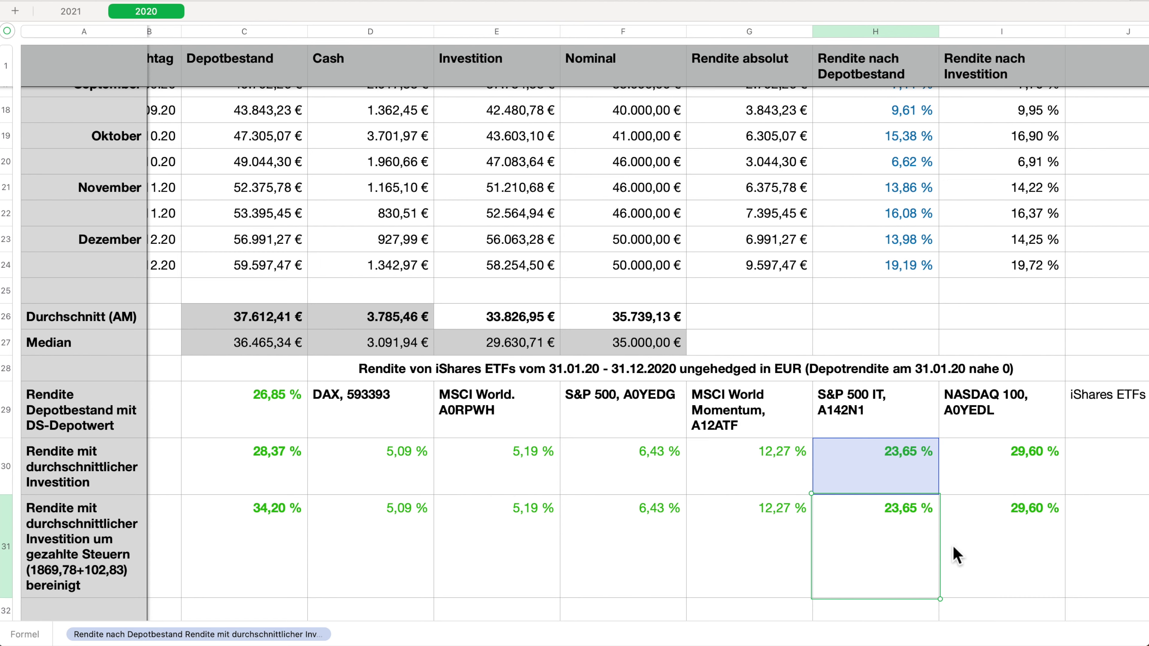
{"action": "left_click", "coordinate": [986, 557]}
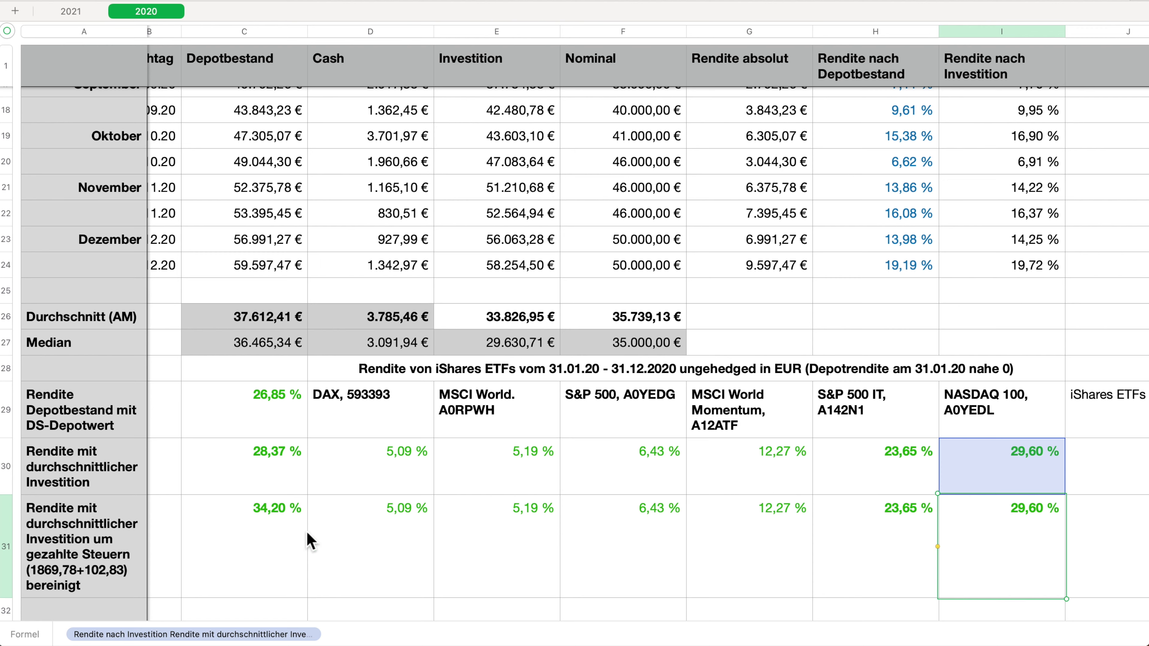
{"action": "left_click", "coordinate": [301, 539]}
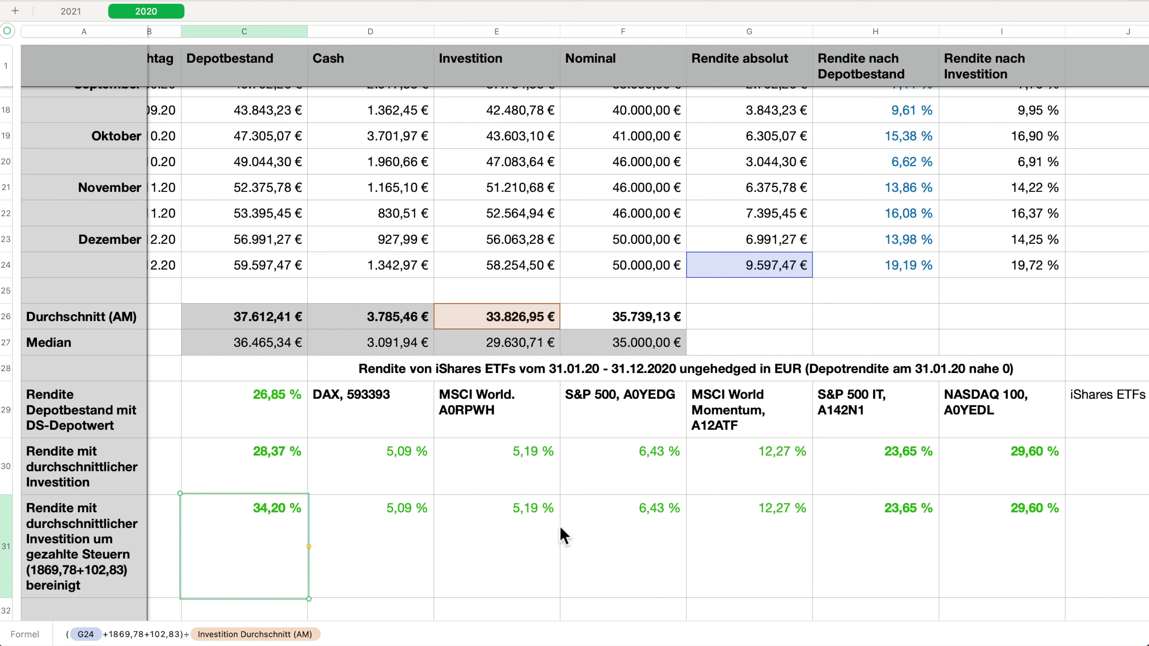
{"action": "scroll", "coordinate": [559, 524], "scroll_direction": "down", "scroll_amount": 5}
{"action": "scroll", "coordinate": [556, 470], "scroll_direction": "down", "scroll_amount": 2}
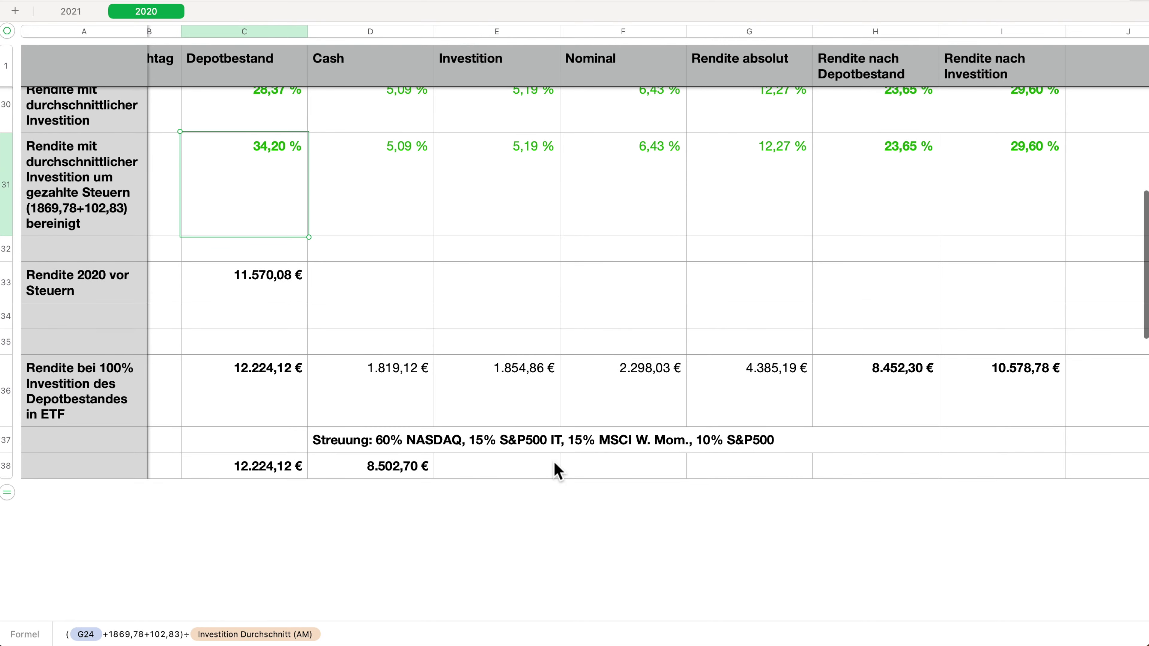
{"action": "scroll", "coordinate": [556, 469], "scroll_direction": "up", "scroll_amount": 2}
{"action": "scroll", "coordinate": [557, 469], "scroll_direction": "up", "scroll_amount": 1}
{"action": "left_click", "coordinate": [218, 400]}
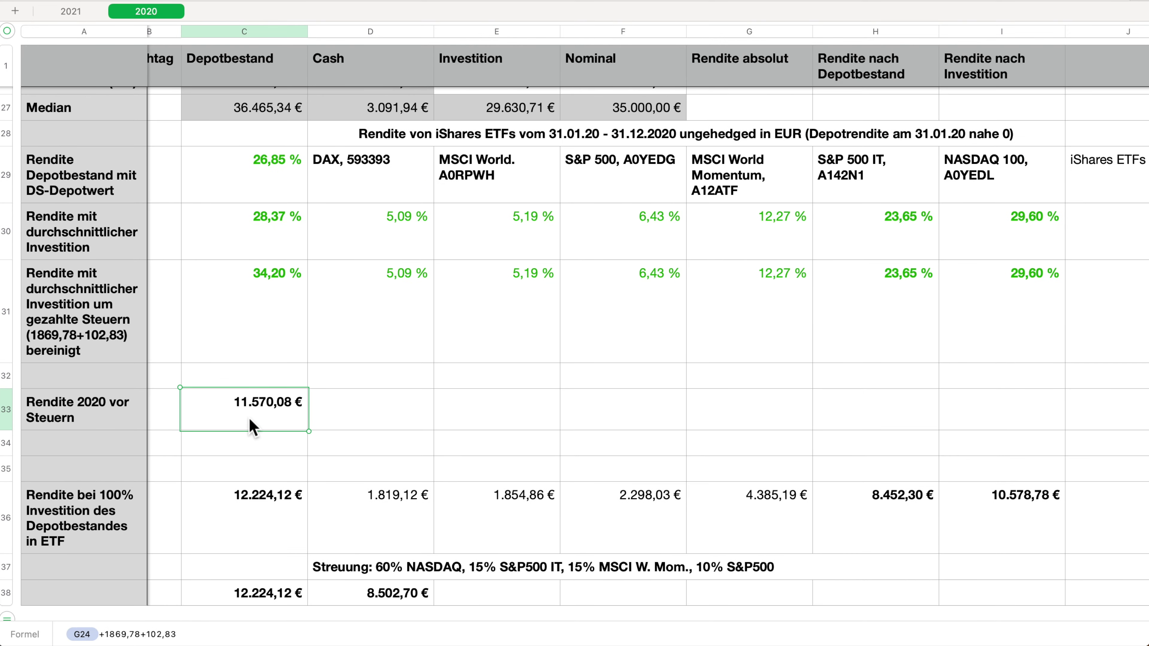
{"action": "left_click", "coordinate": [92, 530]}
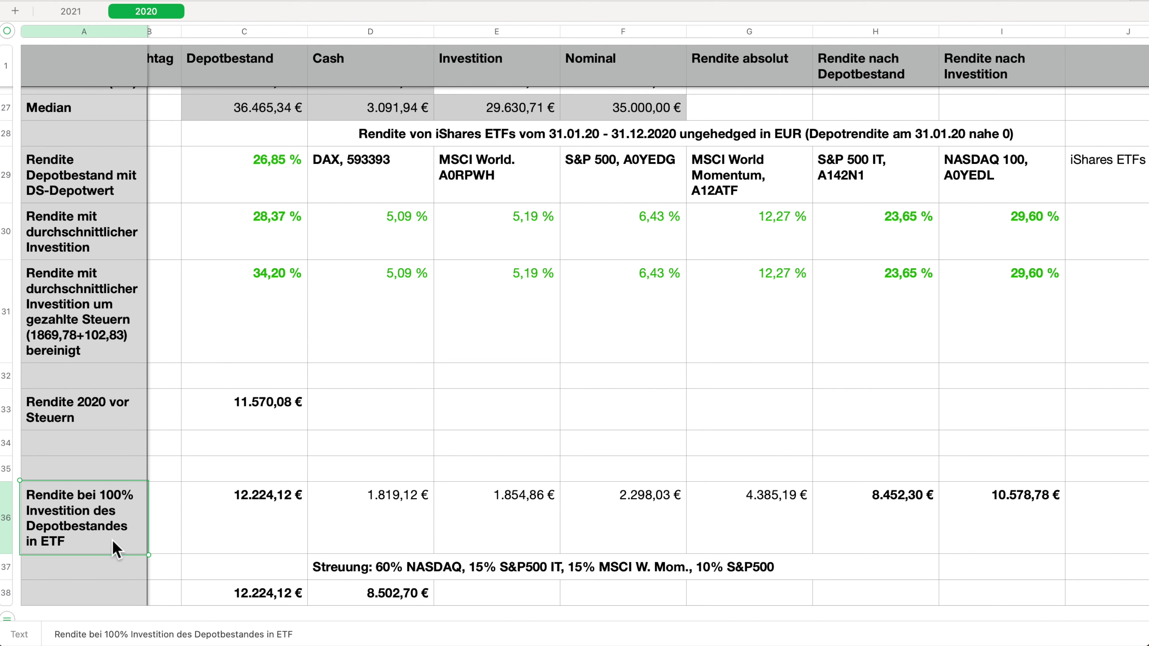
{"action": "left_click", "coordinate": [218, 546]}
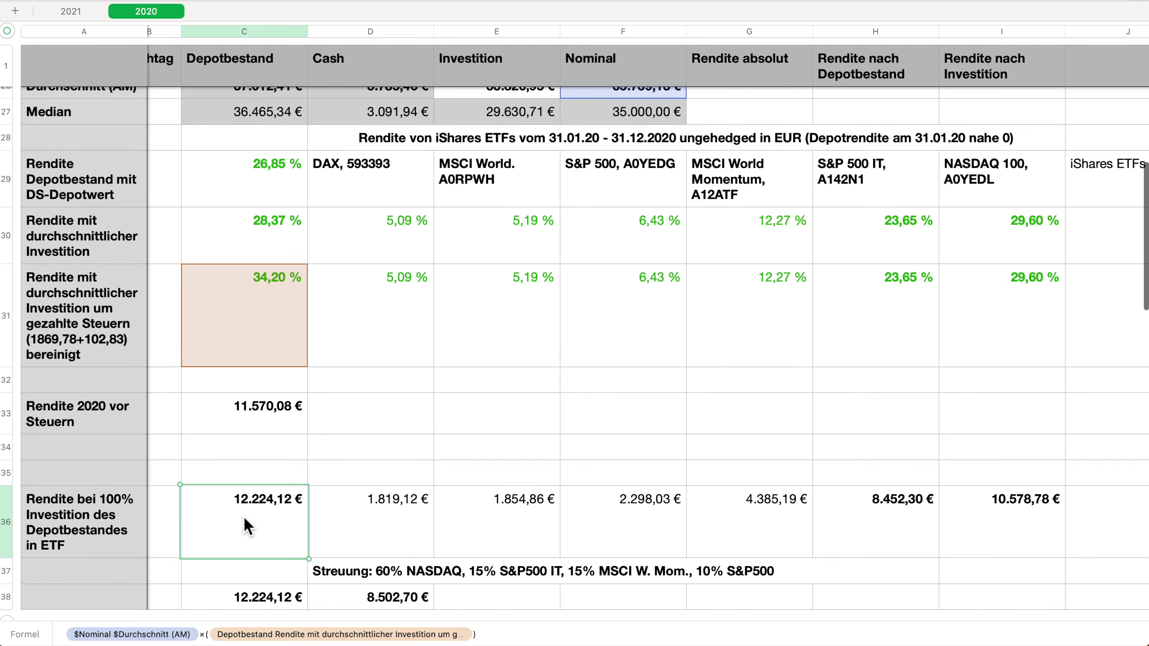
{"action": "scroll", "coordinate": [247, 527], "scroll_direction": "up", "scroll_amount": 4}
{"action": "scroll", "coordinate": [248, 526], "scroll_direction": "down", "scroll_amount": 1}
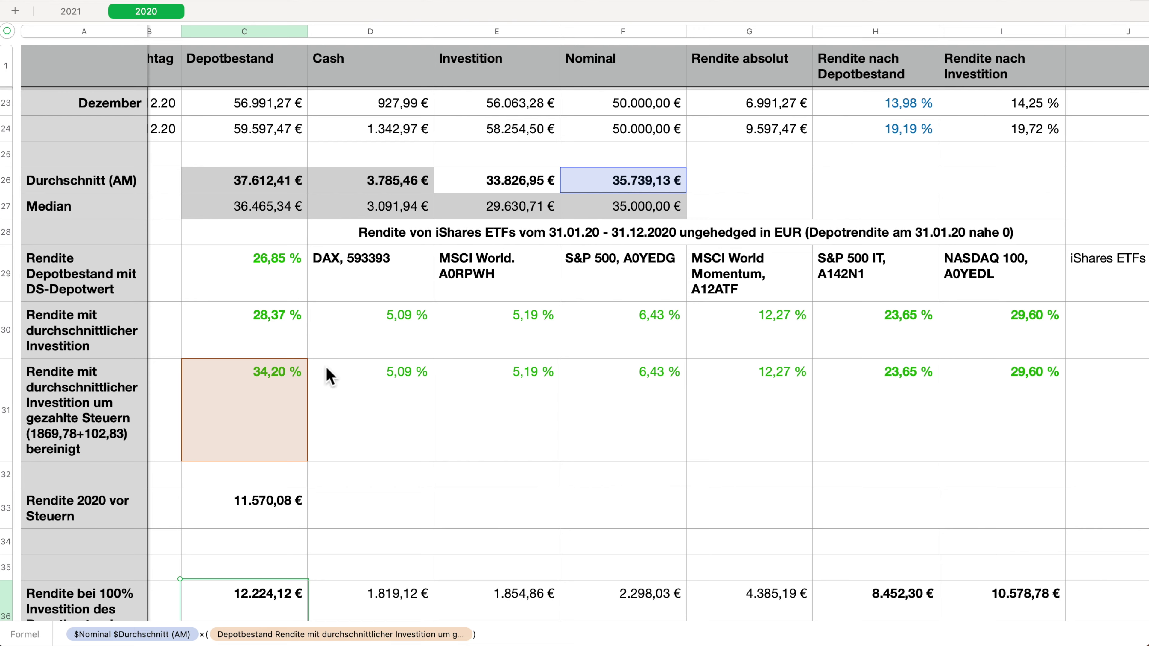
{"action": "scroll", "coordinate": [259, 418], "scroll_direction": "down", "scroll_amount": 3}
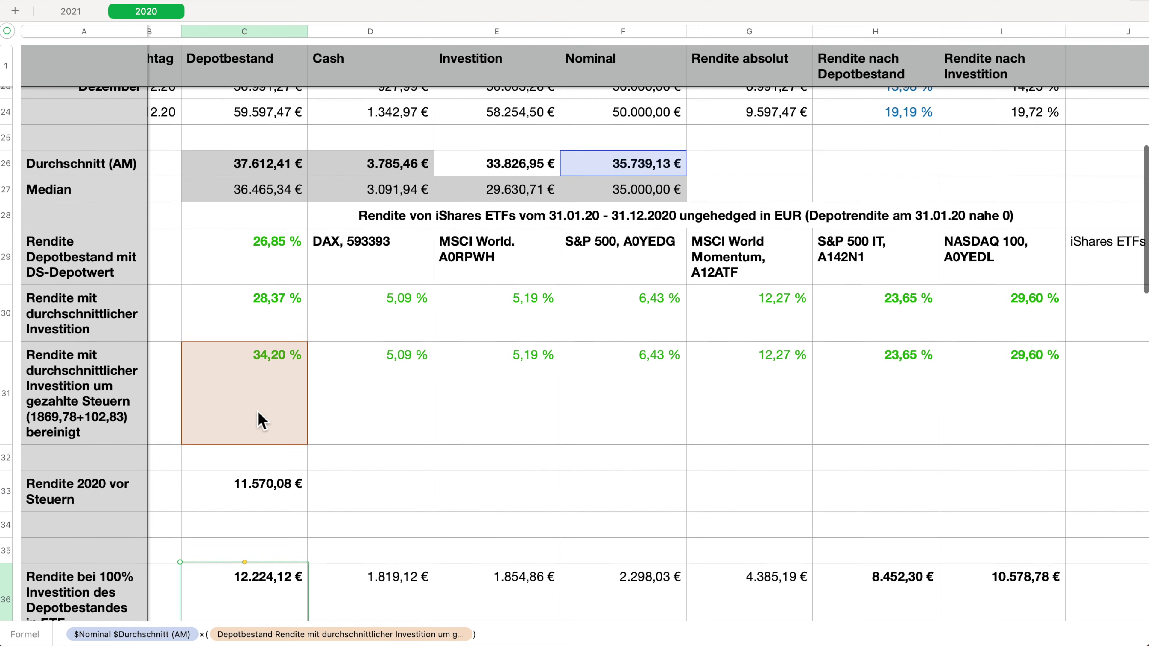
{"action": "scroll", "coordinate": [256, 416], "scroll_direction": "down", "scroll_amount": 2}
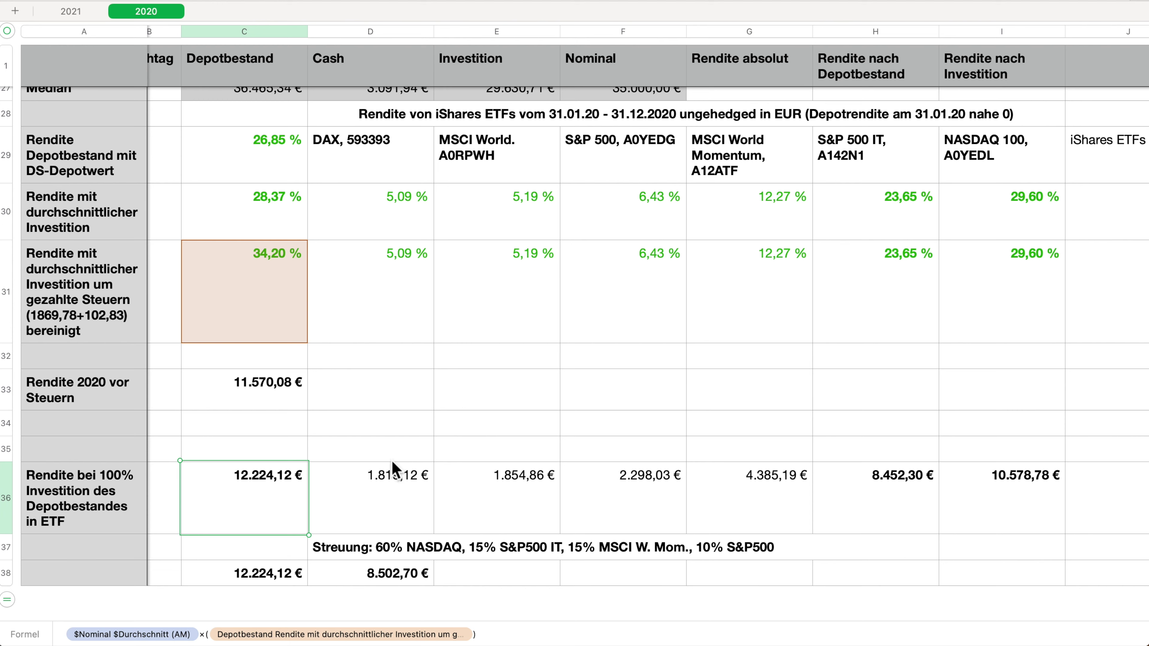
{"action": "left_click", "coordinate": [388, 495]}
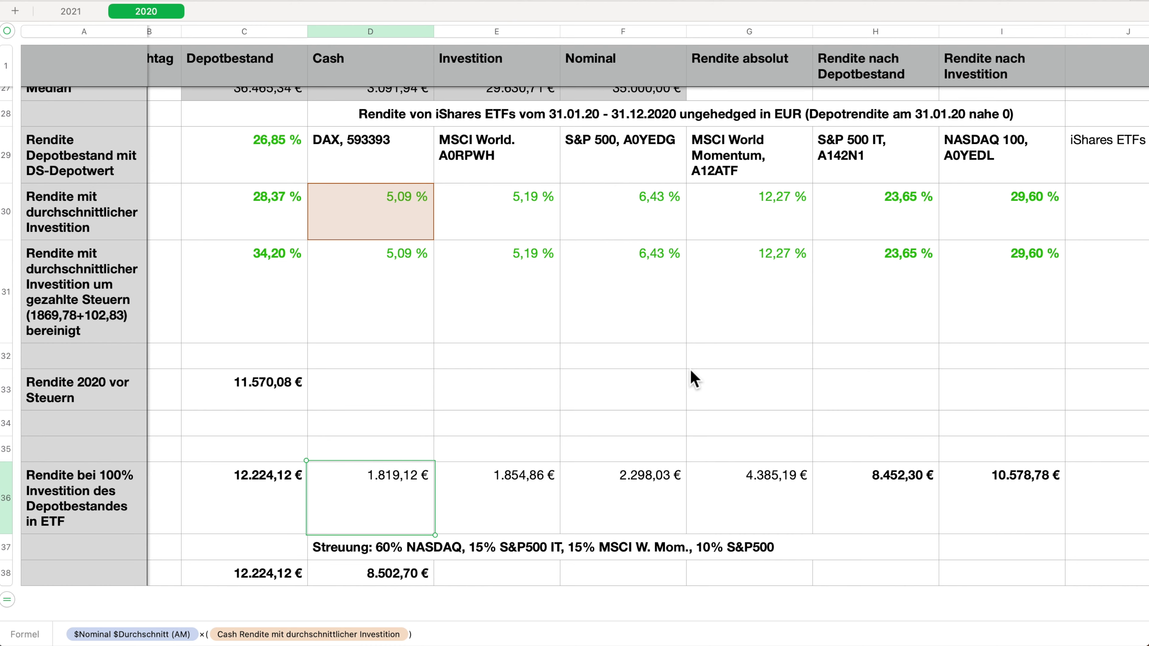
{"action": "scroll", "coordinate": [692, 377], "scroll_direction": "up", "scroll_amount": 3}
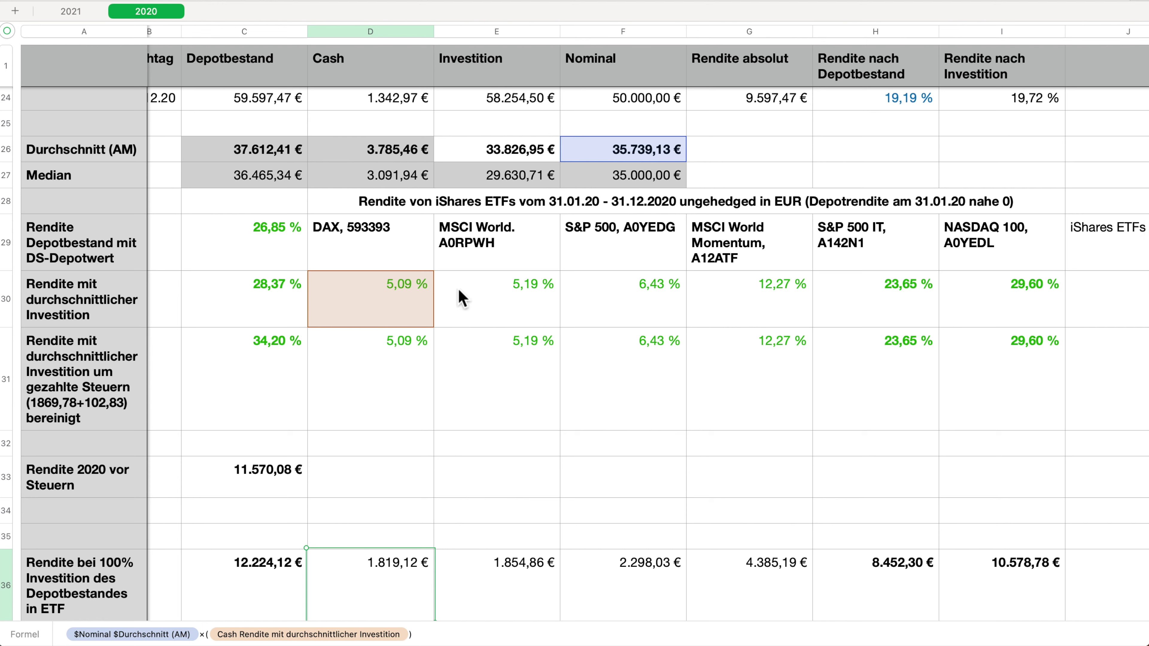
{"action": "scroll", "coordinate": [364, 317], "scroll_direction": "down", "scroll_amount": 3}
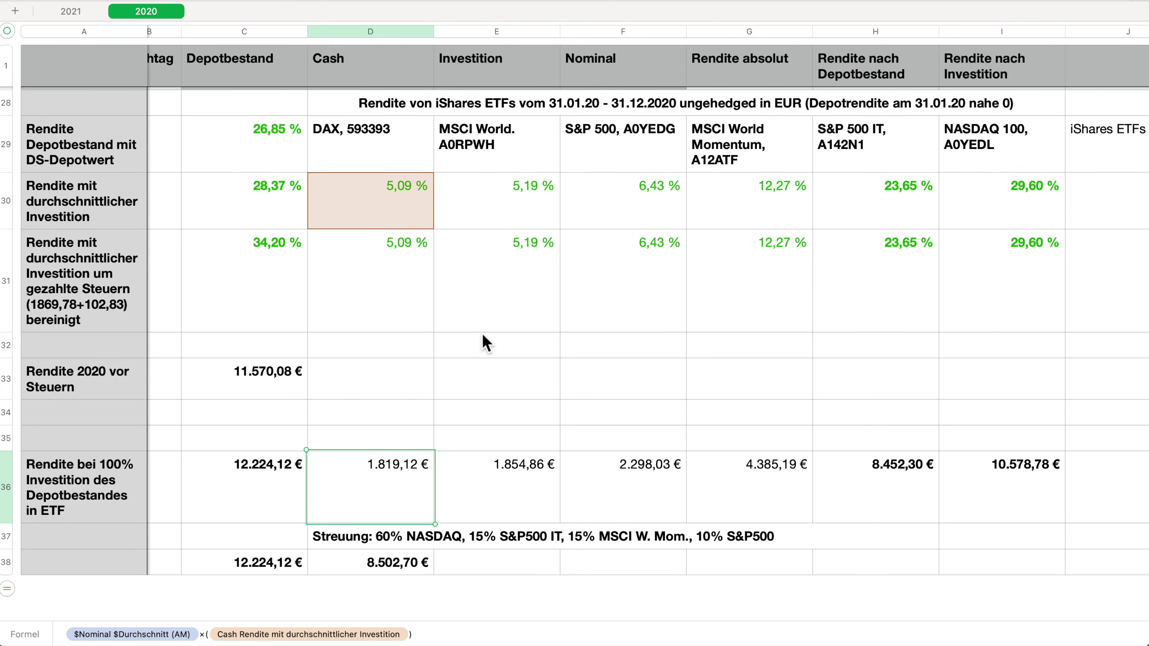
{"action": "key", "text": "Right"}
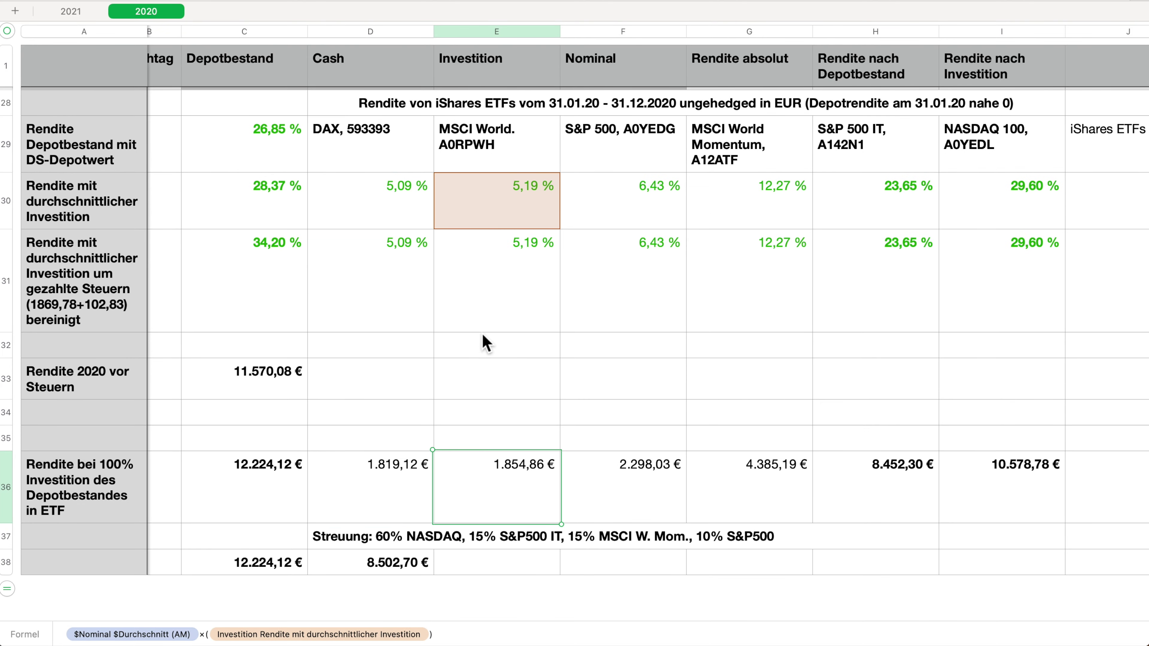
{"action": "key", "text": "Right"}
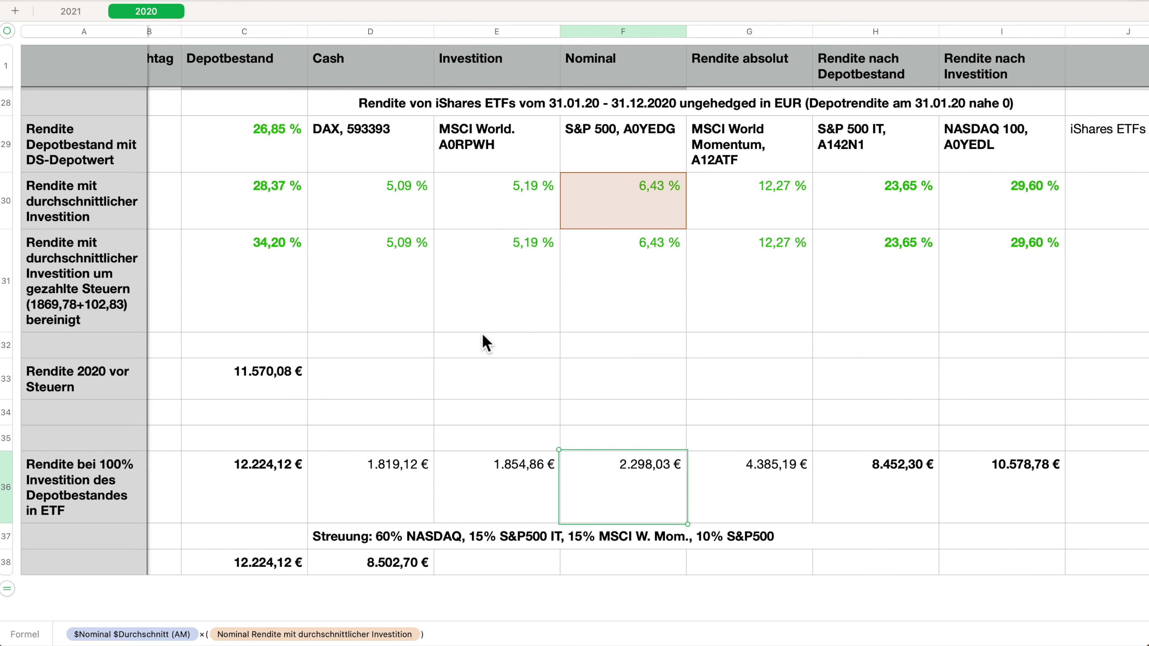
{"action": "key", "text": "Right"}
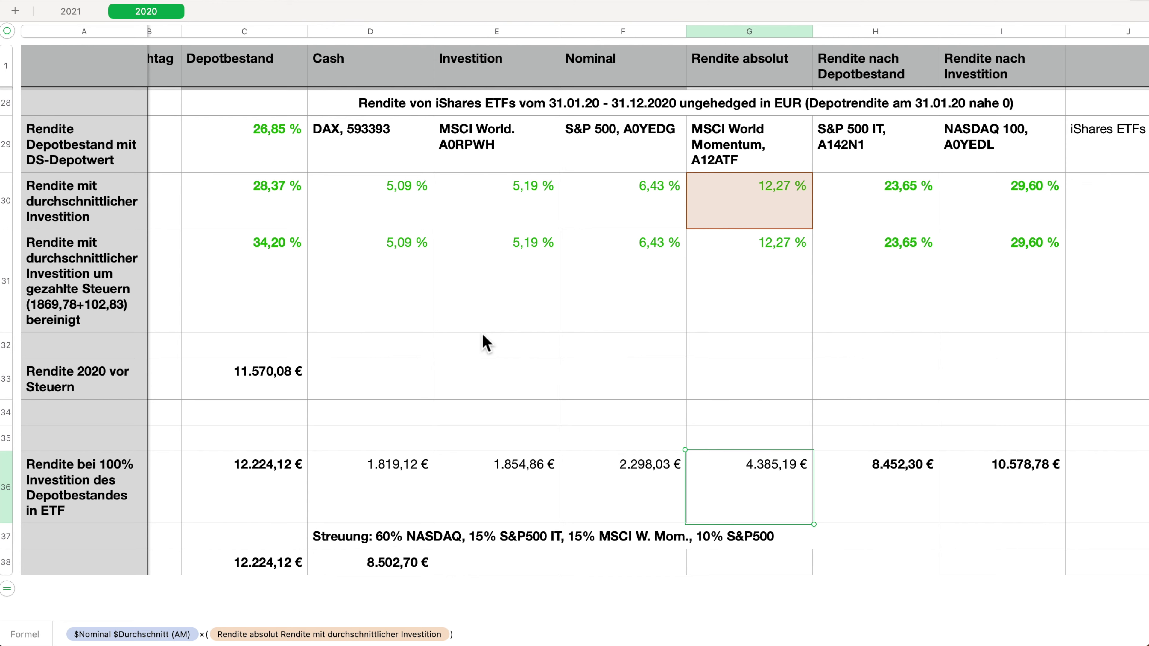
{"action": "key", "text": "Right"}
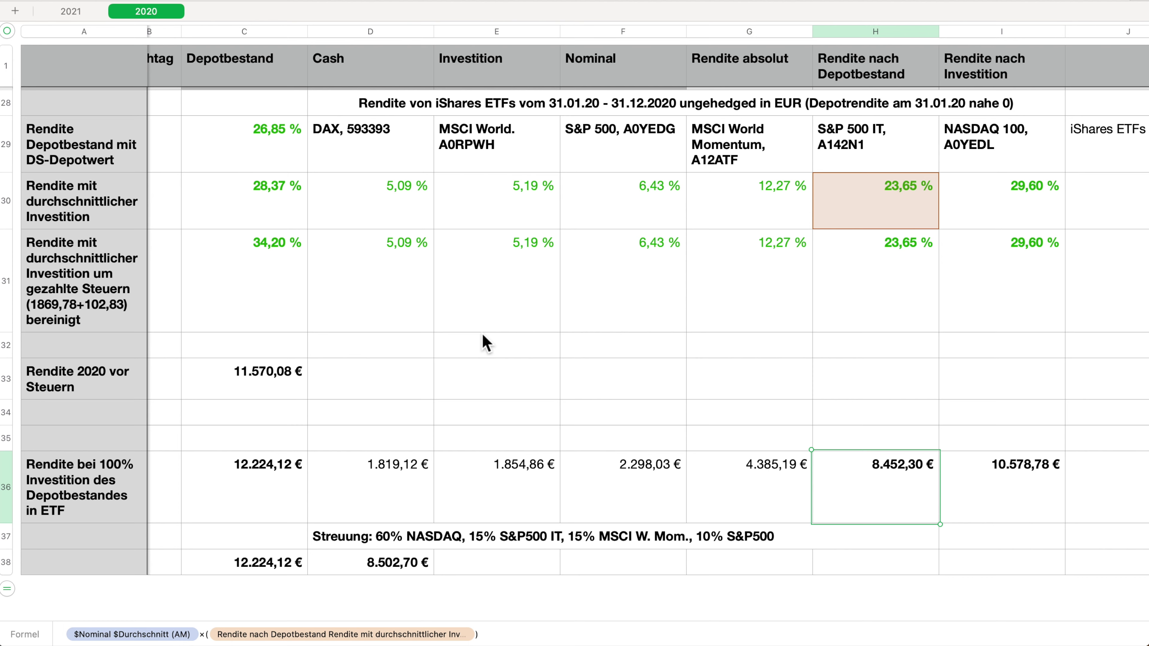
{"action": "key", "text": "Right"}
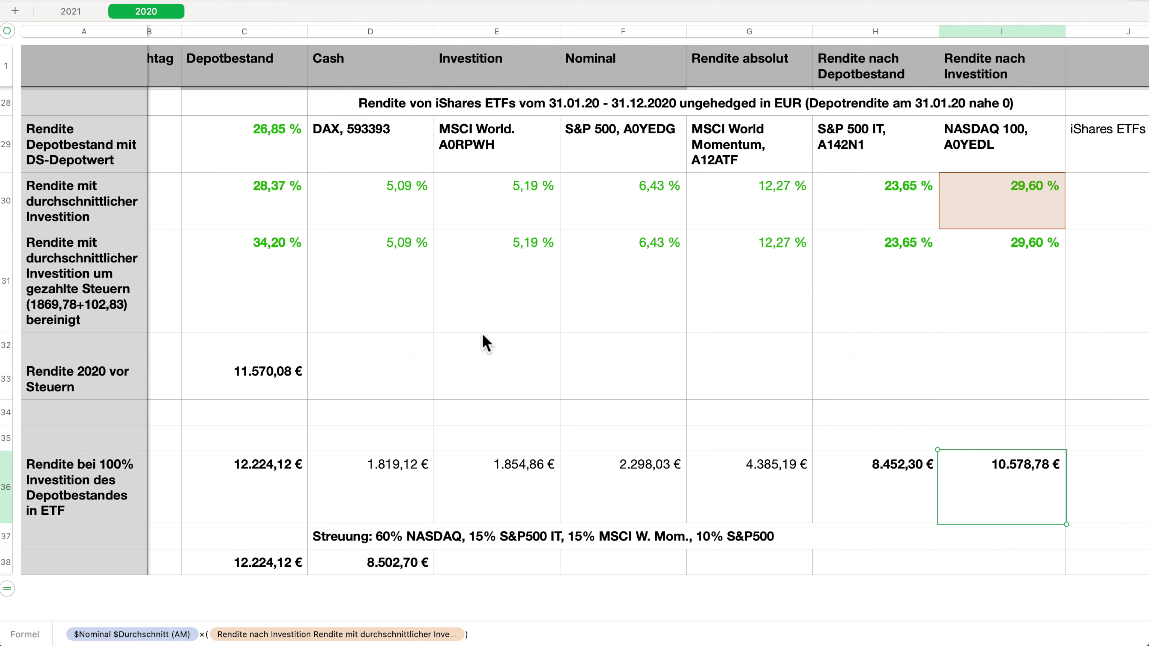
{"action": "key", "text": "Left"}
{"action": "key", "text": "Left"}
{"action": "key", "text": "Left"}
{"action": "key", "text": "Left"}
{"action": "key", "text": "Left"}
{"action": "key", "text": "Left"}
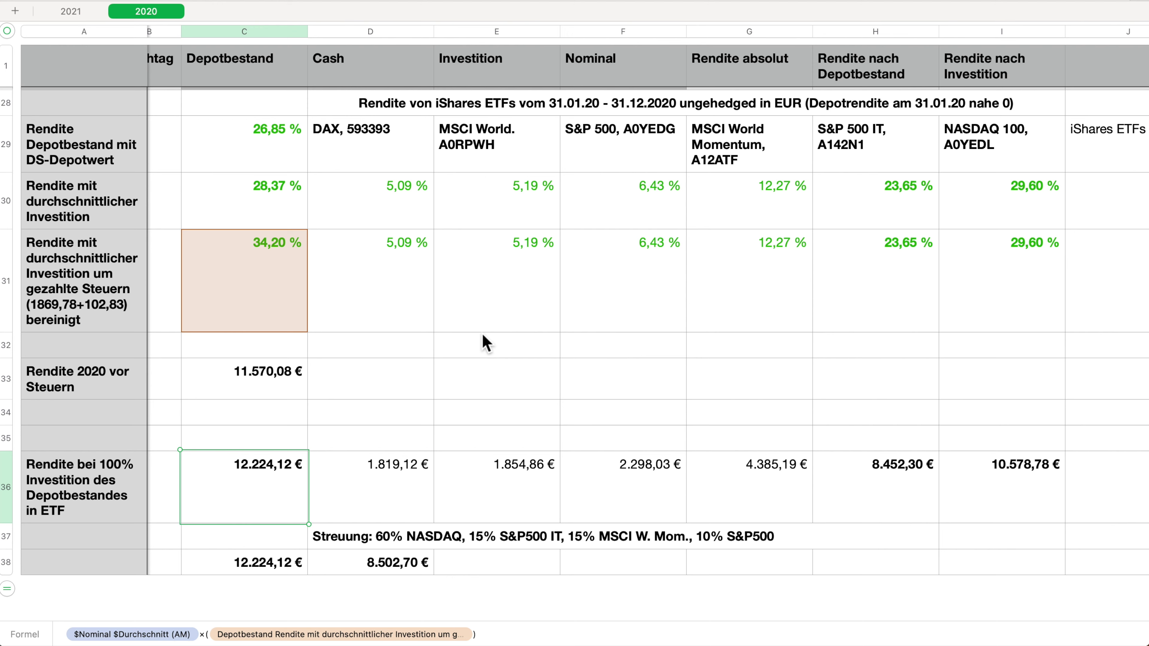
{"action": "key", "text": "Down"}
{"action": "key", "text": "Right"}
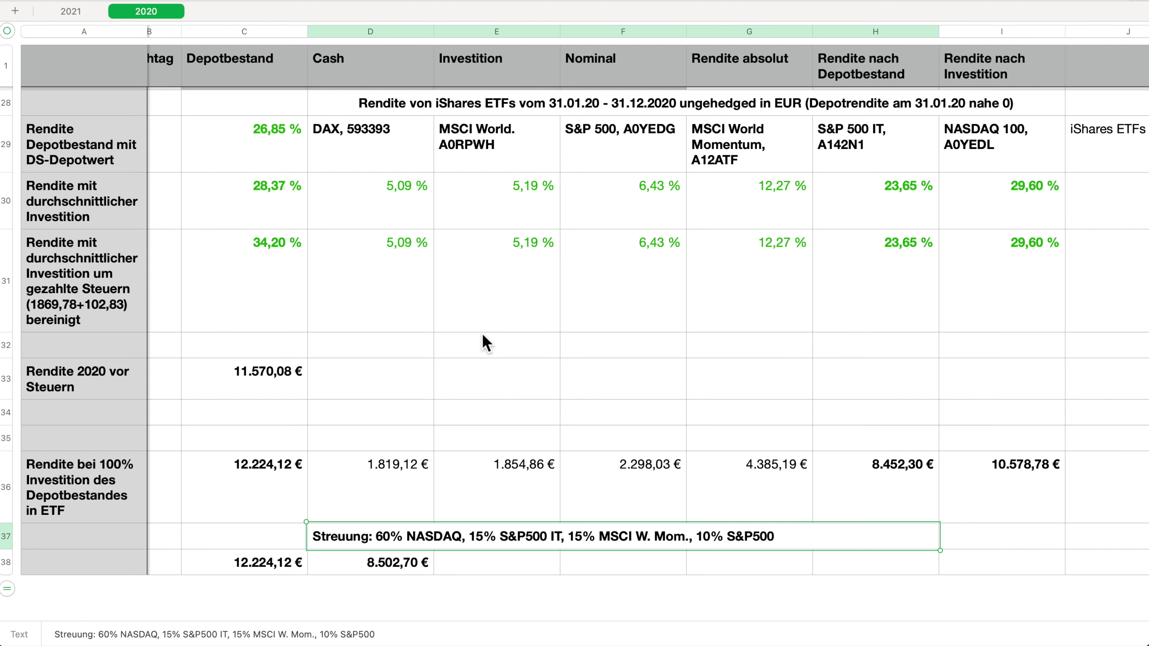
Show the weighted ETF-mix return formula in D38 on the 2020 sheet.
{"action": "key", "text": "Down"}
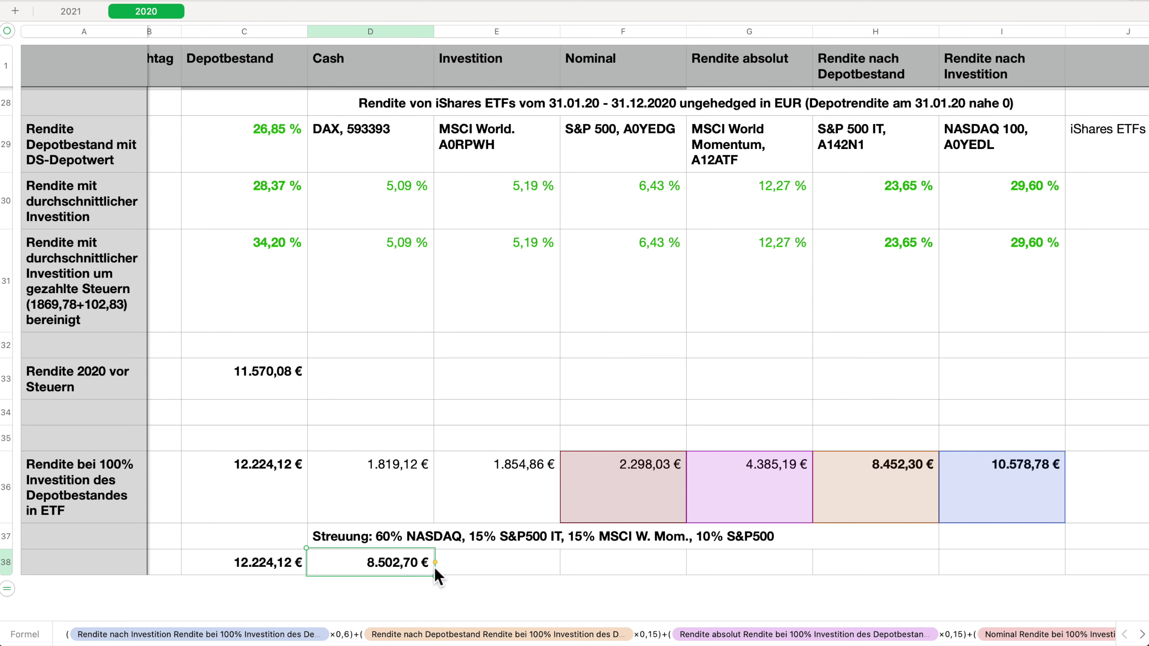
{"action": "left_click", "coordinate": [485, 568]}
{"action": "scroll", "coordinate": [403, 453], "scroll_direction": "up", "scroll_amount": 1}
{"action": "scroll", "coordinate": [403, 453], "scroll_direction": "left", "scroll_amount": 1}
Select C34 and switch to the 2021 sheet's weekly portfolio table.
{"action": "left_click", "coordinate": [398, 448]}
{"action": "left_click", "coordinate": [277, 450]}
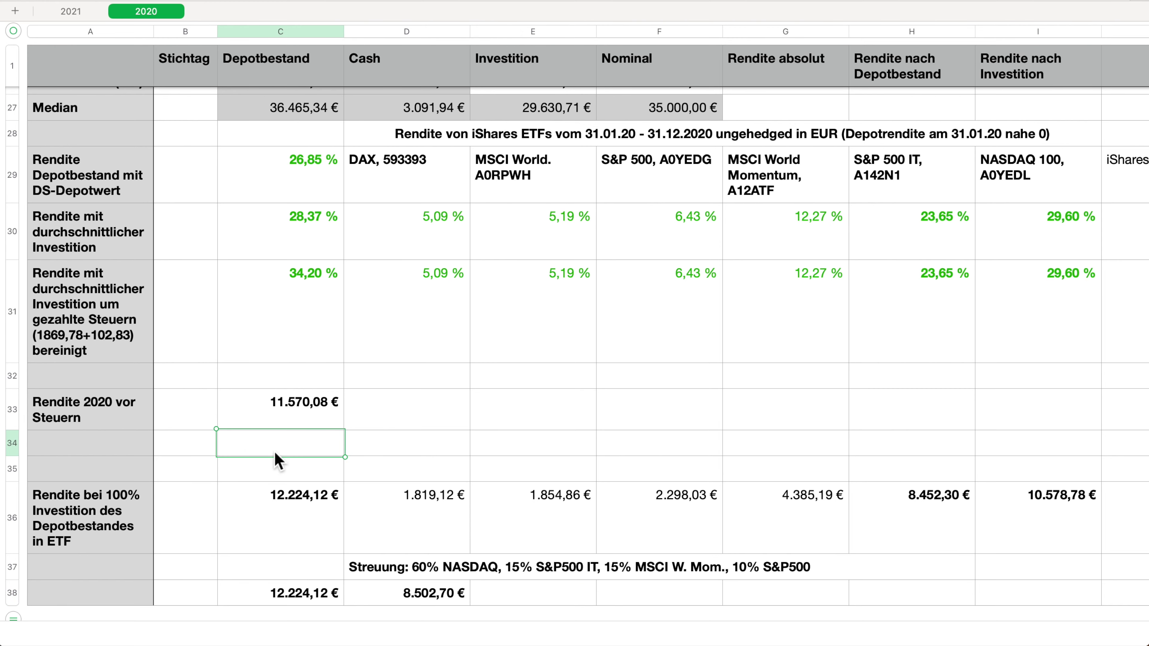
{"action": "left_click", "coordinate": [70, 12]}
{"action": "key", "text": "super+shift+period"}
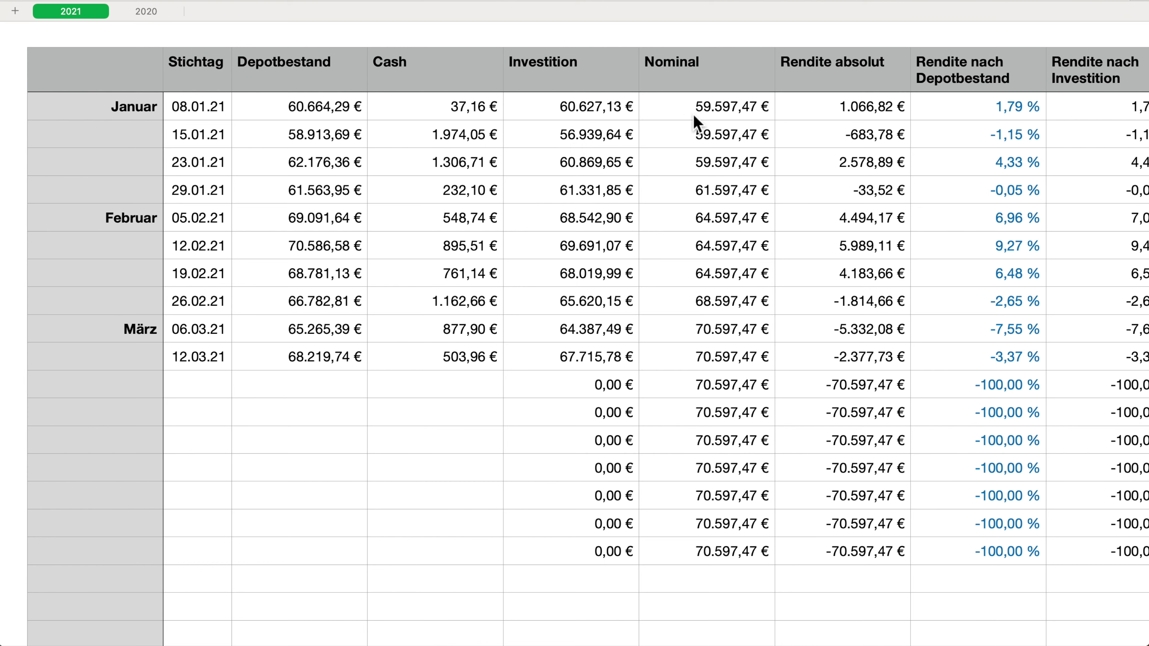
Check the first week's Nominal amount in F2 and its absolute return formula.
{"action": "left_click", "coordinate": [723, 116]}
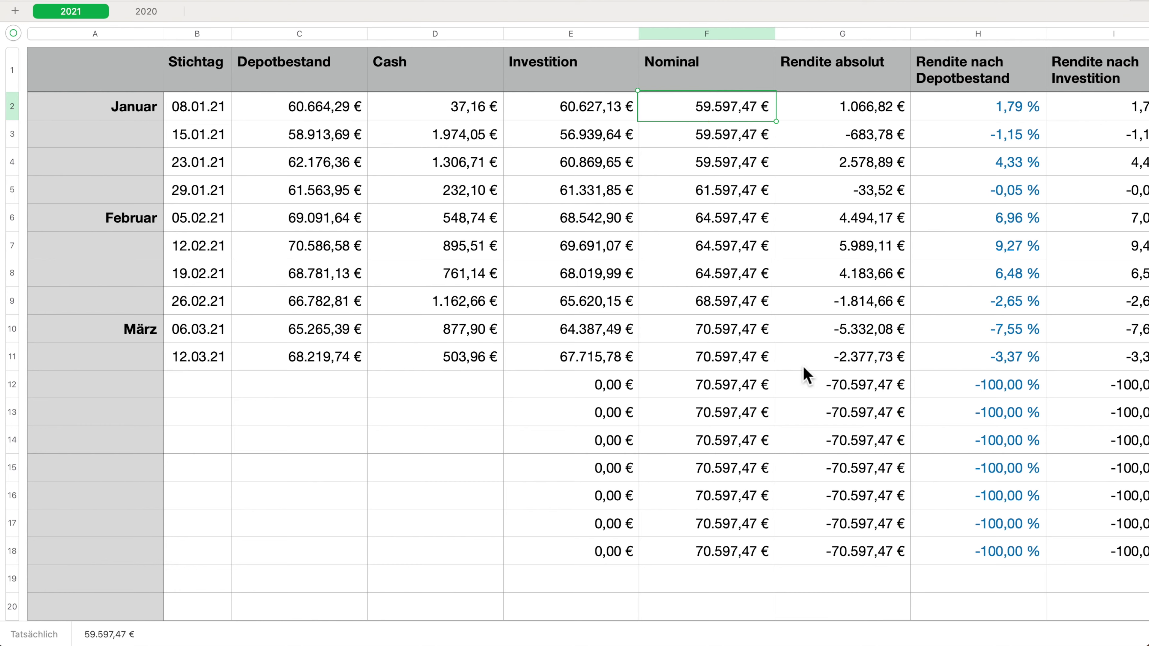
{"action": "scroll", "coordinate": [820, 291], "scroll_direction": "up", "scroll_amount": 1}
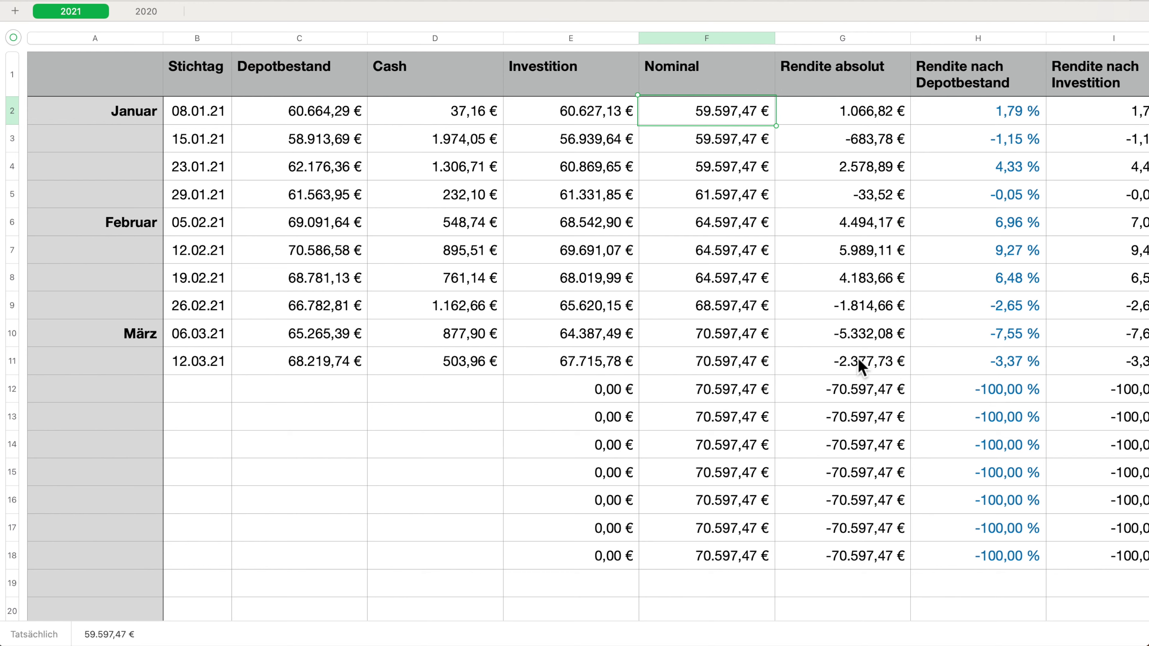
{"action": "left_click", "coordinate": [832, 117]}
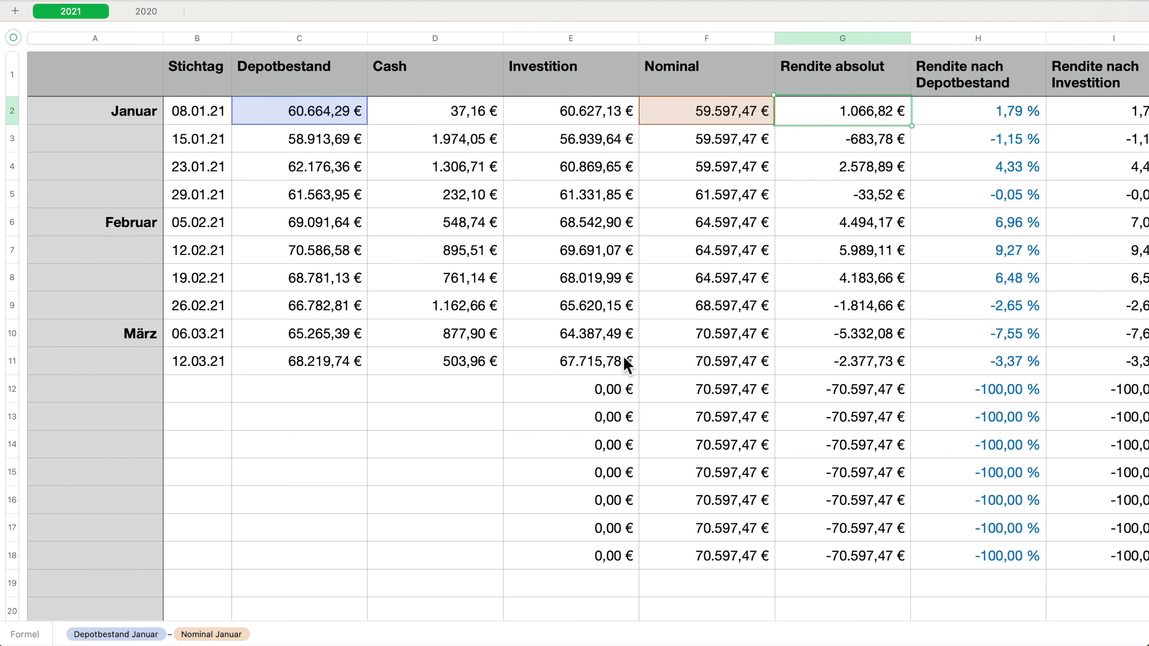
Inspect the 12.03.21 Investition, Nominal and absolute return formulas, plus the 06.03.21 return, then go to 2020.
{"action": "left_click", "coordinate": [599, 360]}
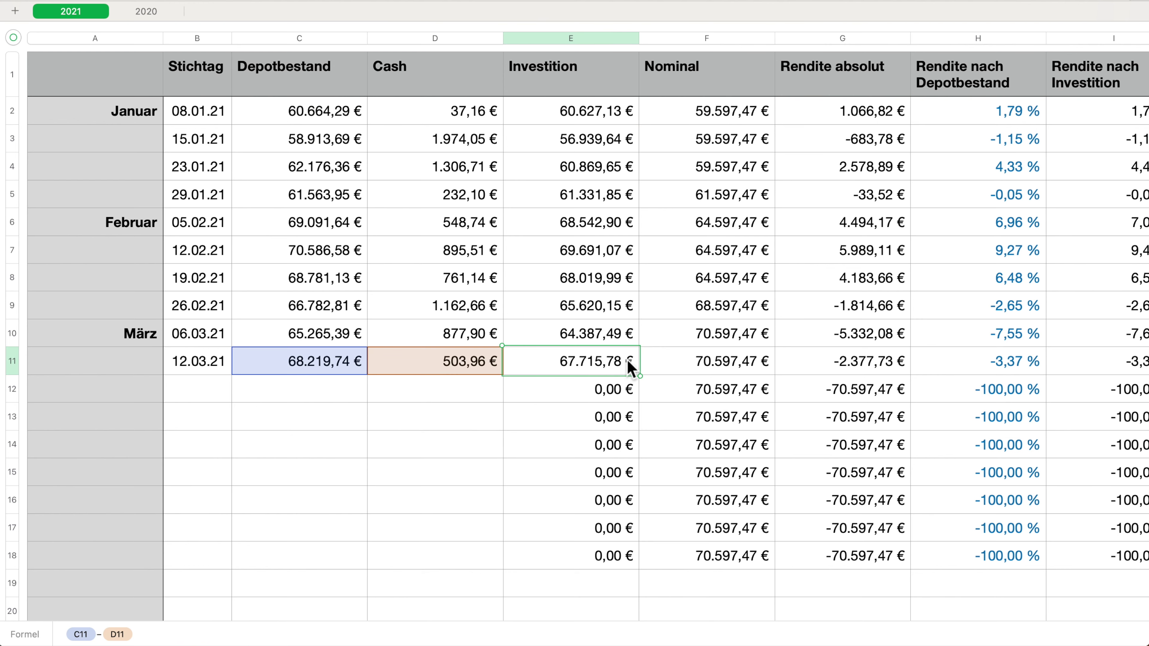
{"action": "left_click", "coordinate": [668, 366]}
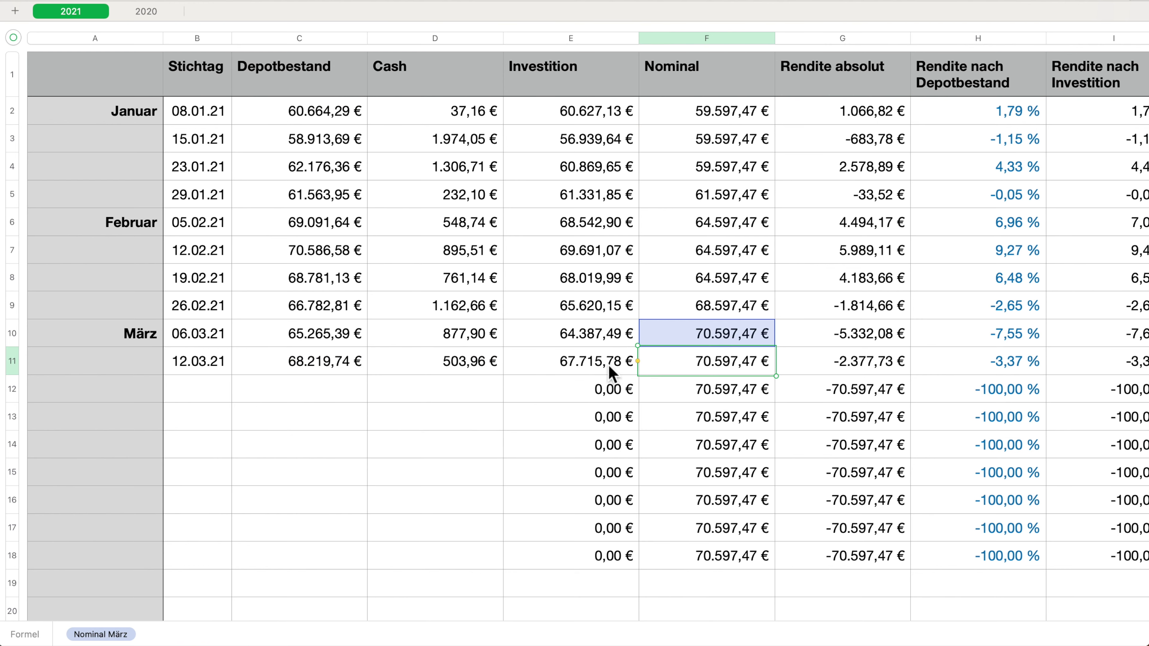
{"action": "left_click", "coordinate": [854, 364]}
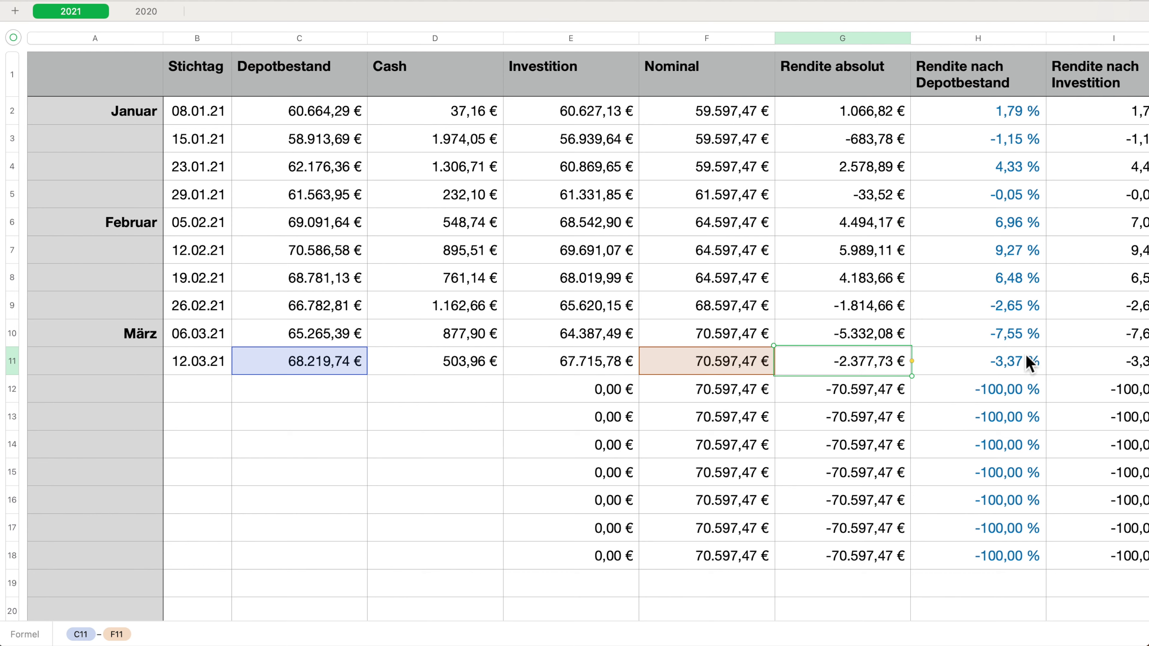
{"action": "left_click", "coordinate": [991, 337]}
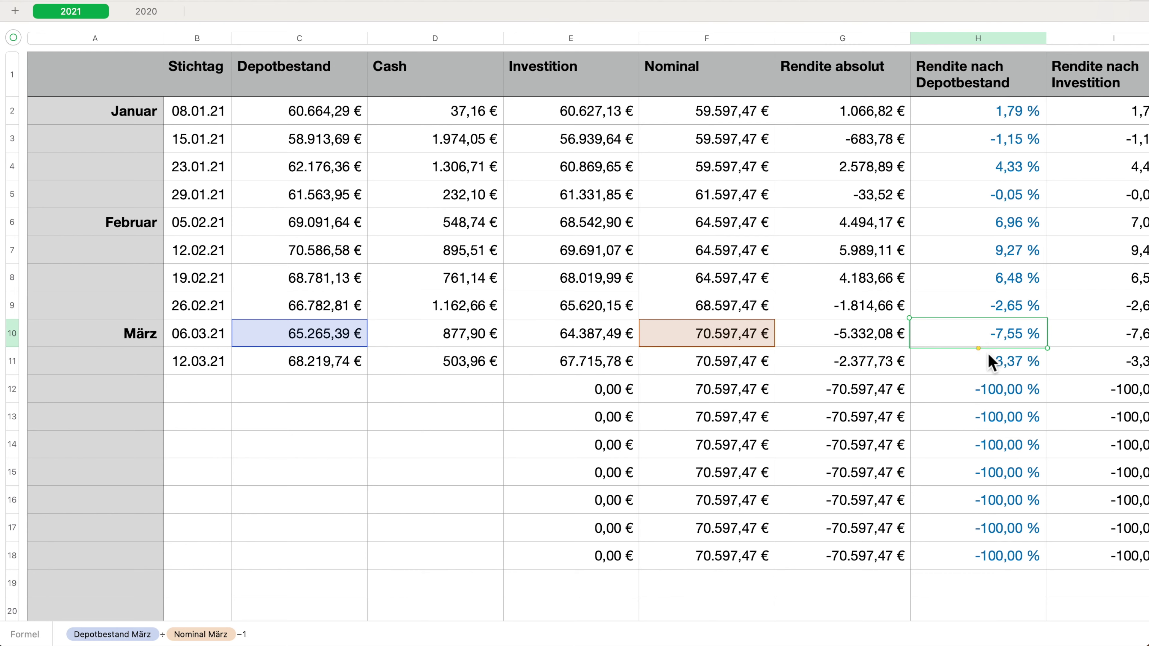
{"action": "left_click", "coordinate": [146, 11]}
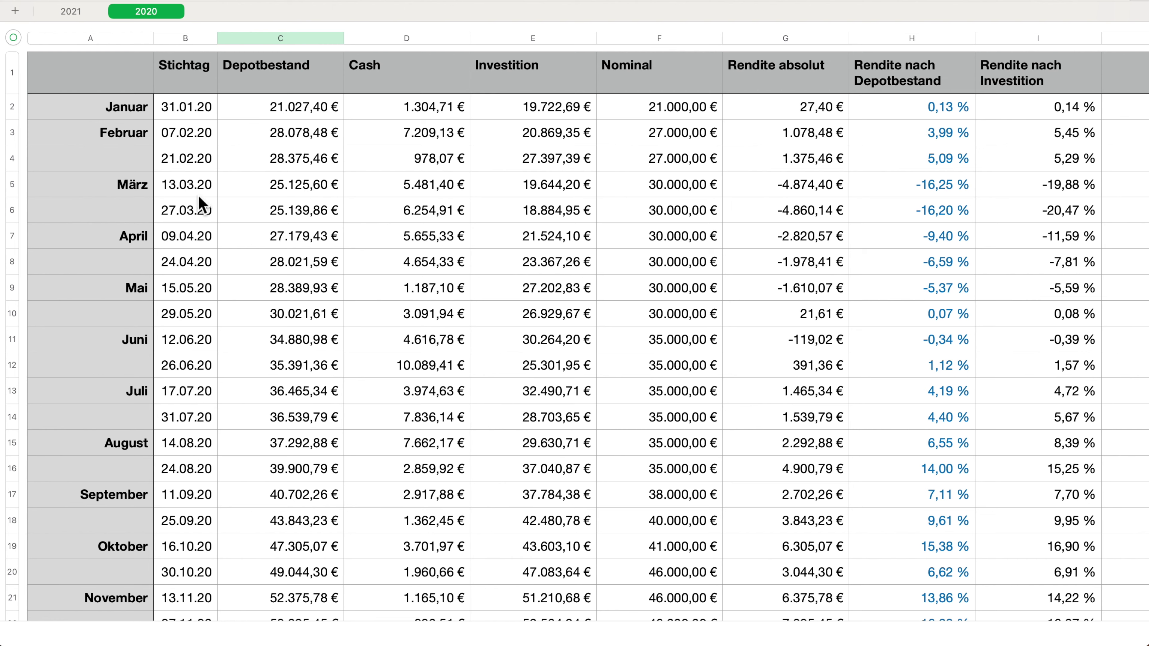
Inspect the 27.03.20 return formula and its cash value on the 2020 sheet.
{"action": "left_click", "coordinate": [911, 210]}
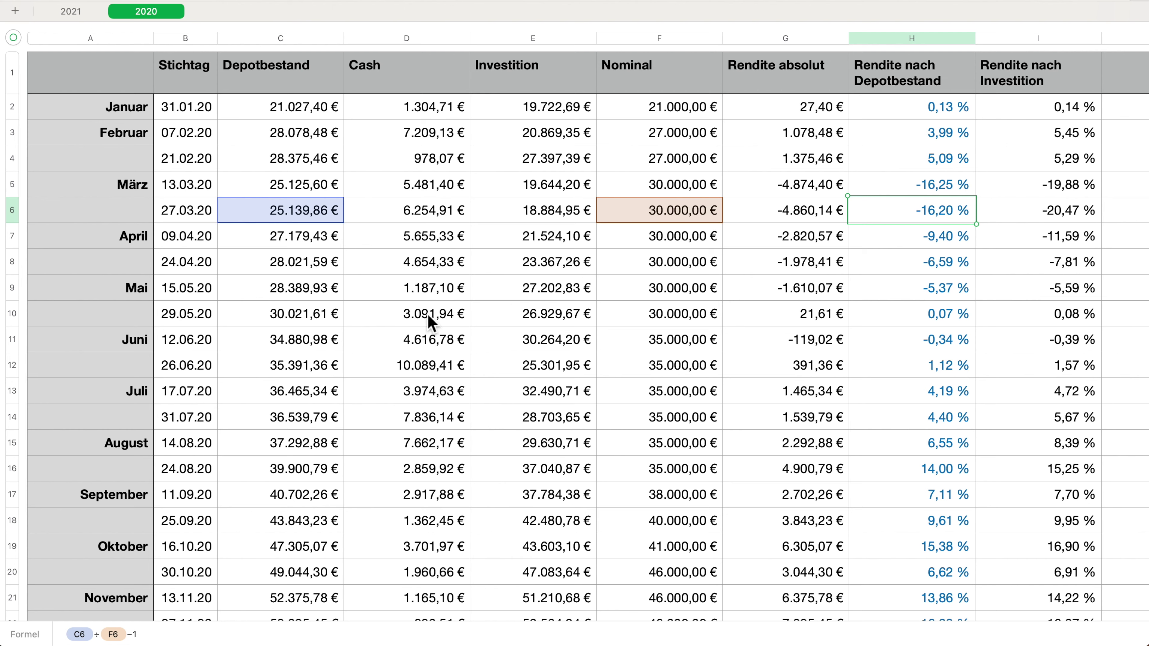
{"action": "left_click", "coordinate": [432, 213]}
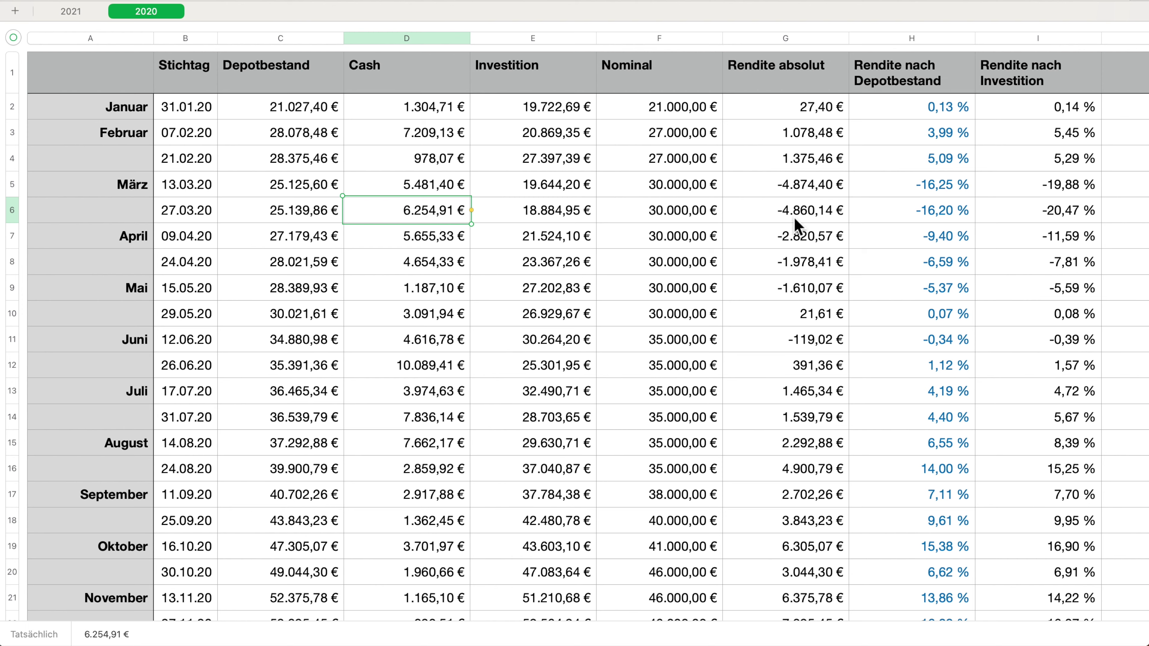
{"action": "left_click", "coordinate": [887, 210]}
{"action": "left_click", "coordinate": [880, 187]}
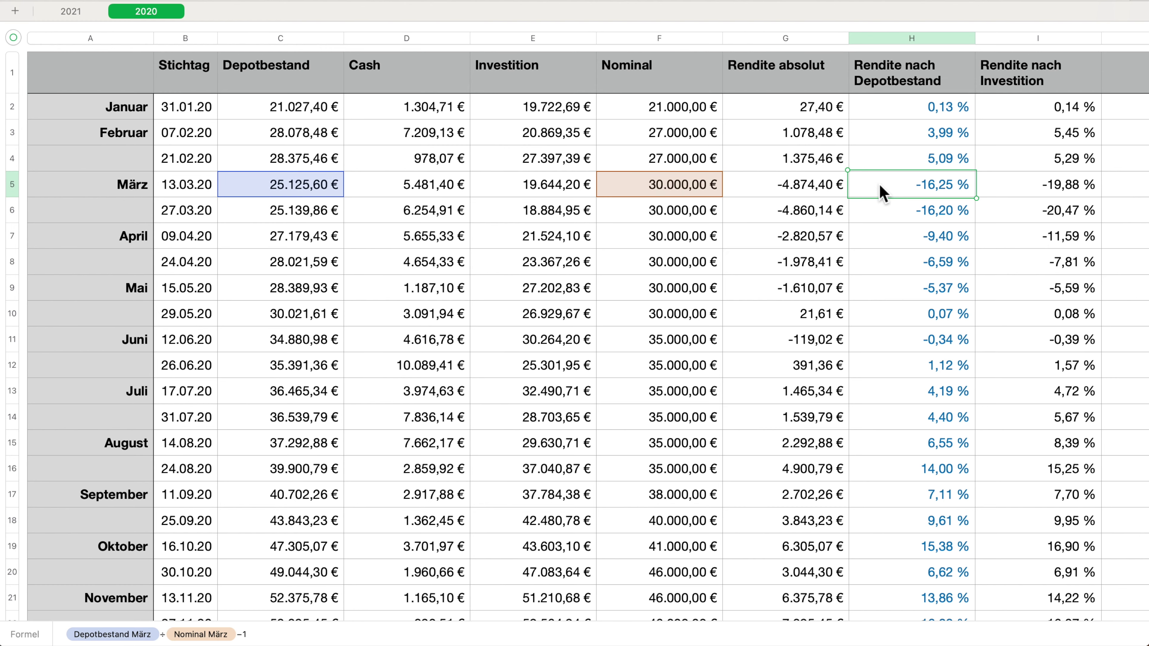
{"action": "left_click", "coordinate": [893, 212]}
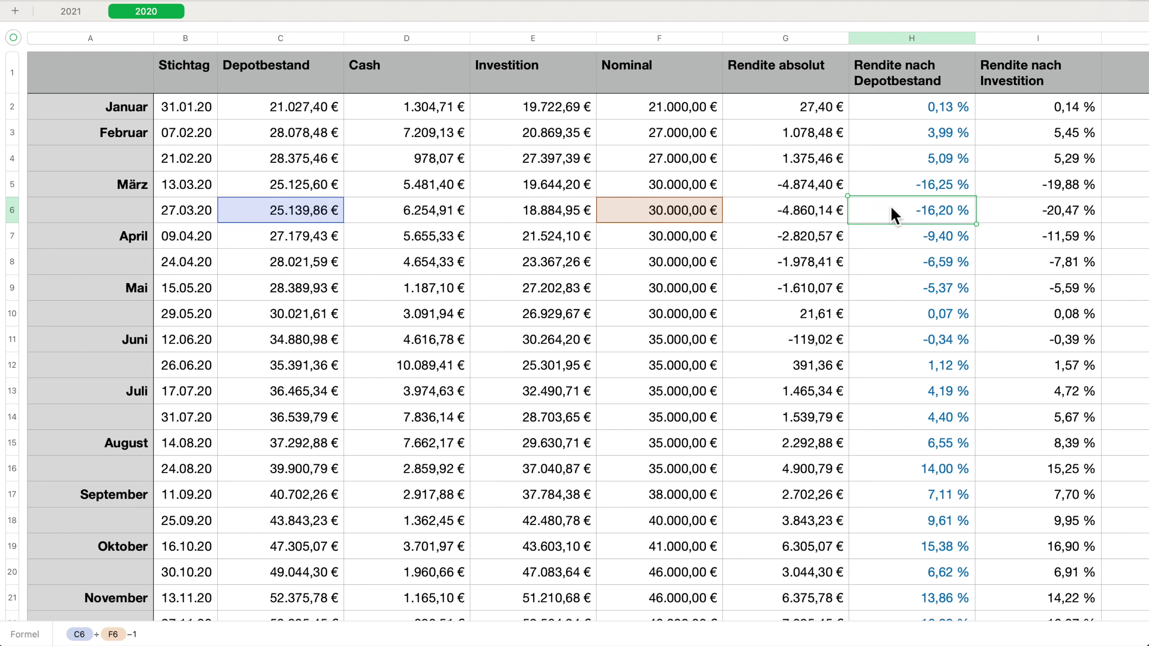
Compare the investment-based return formulas for 13.03.20 and 27.03.20, then return to 2021.
{"action": "left_click", "coordinate": [1041, 188]}
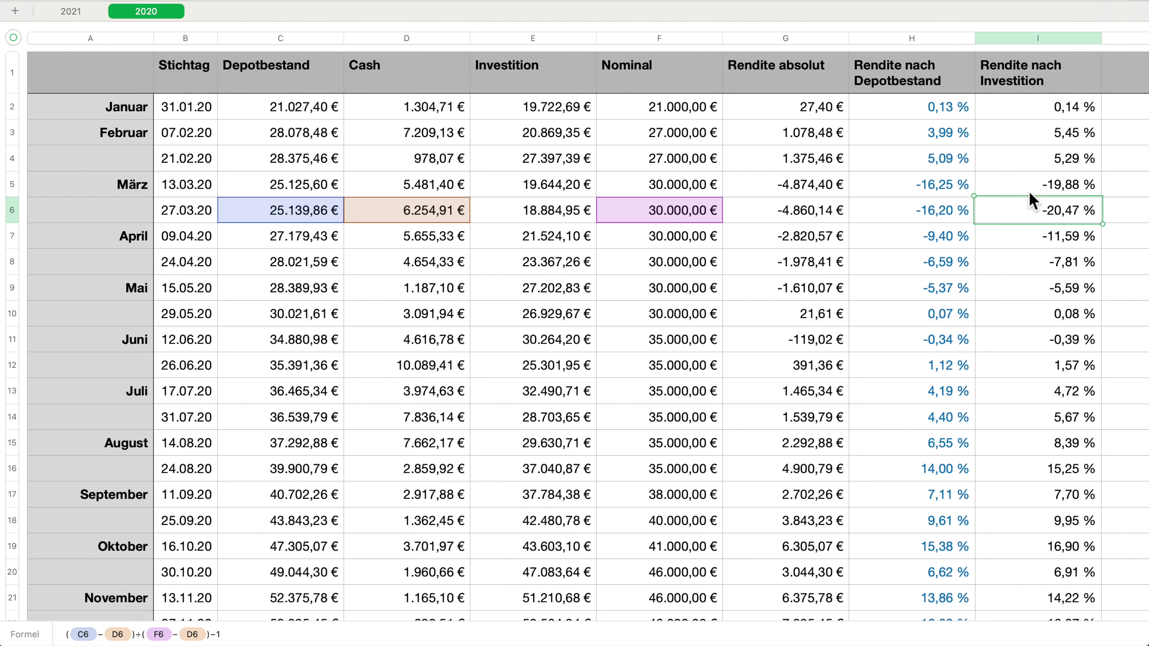
{"action": "left_click", "coordinate": [1021, 208]}
{"action": "left_click", "coordinate": [947, 211]}
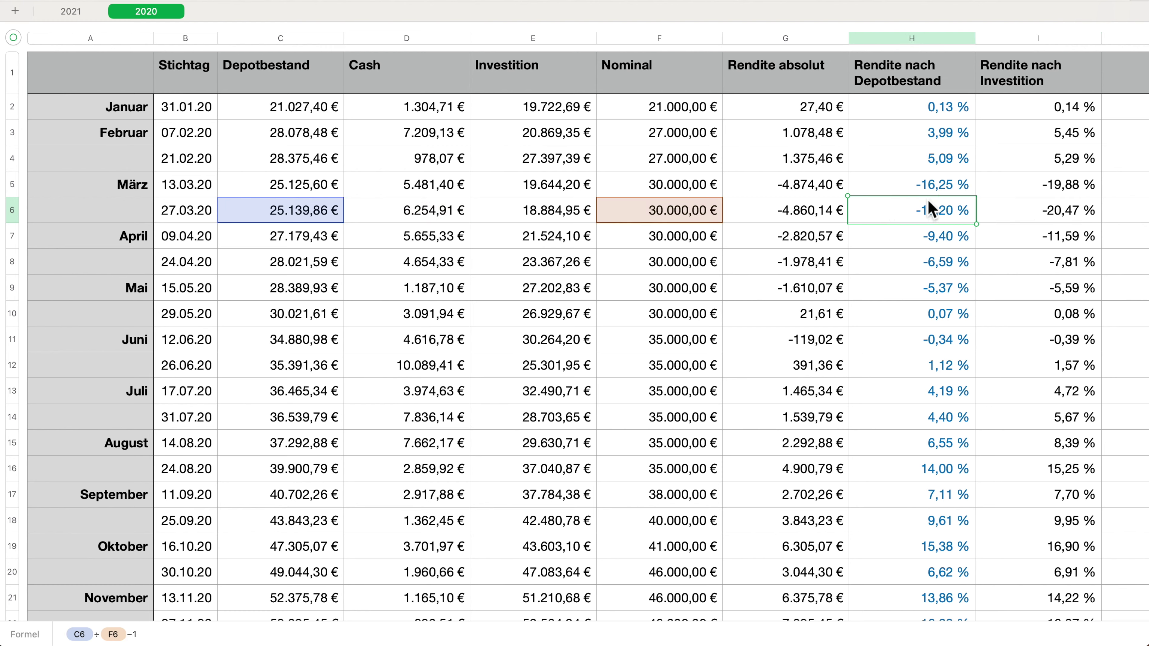
{"action": "left_click", "coordinate": [927, 193]}
{"action": "left_click", "coordinate": [925, 213]}
{"action": "left_click", "coordinate": [70, 11]}
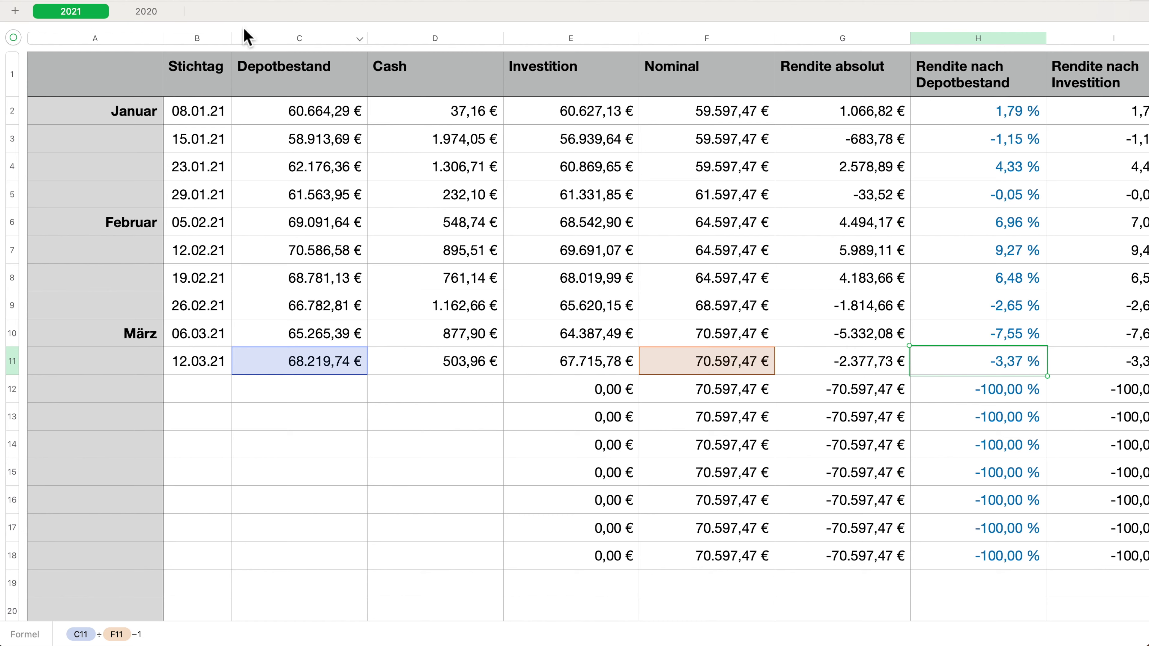
On the 2020 sheet, select the 21.02.20 Nominal value and scroll to the Durchschnitt, Median and ETF rows.
{"action": "mouse_move", "coordinate": [147, 11]}
{"action": "left_click", "coordinate": [144, 11]}
{"action": "left_click", "coordinate": [679, 160]}
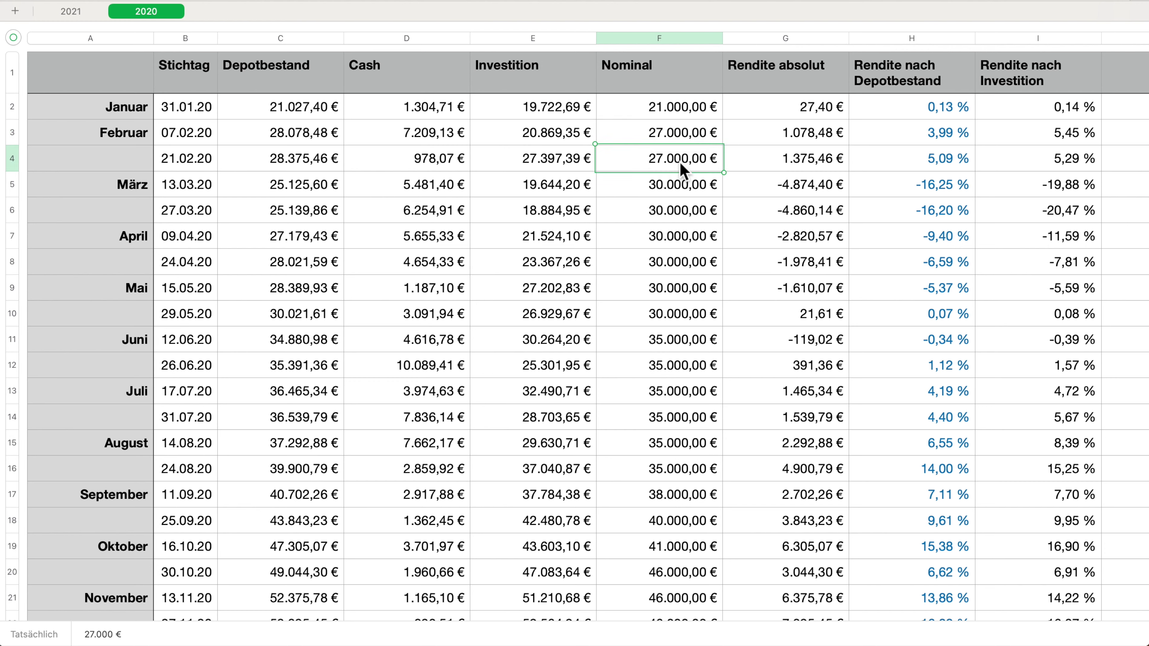
{"action": "scroll", "coordinate": [682, 246], "scroll_direction": "down", "scroll_amount": 10}
{"action": "scroll", "coordinate": [624, 380], "scroll_direction": "down", "scroll_amount": 5}
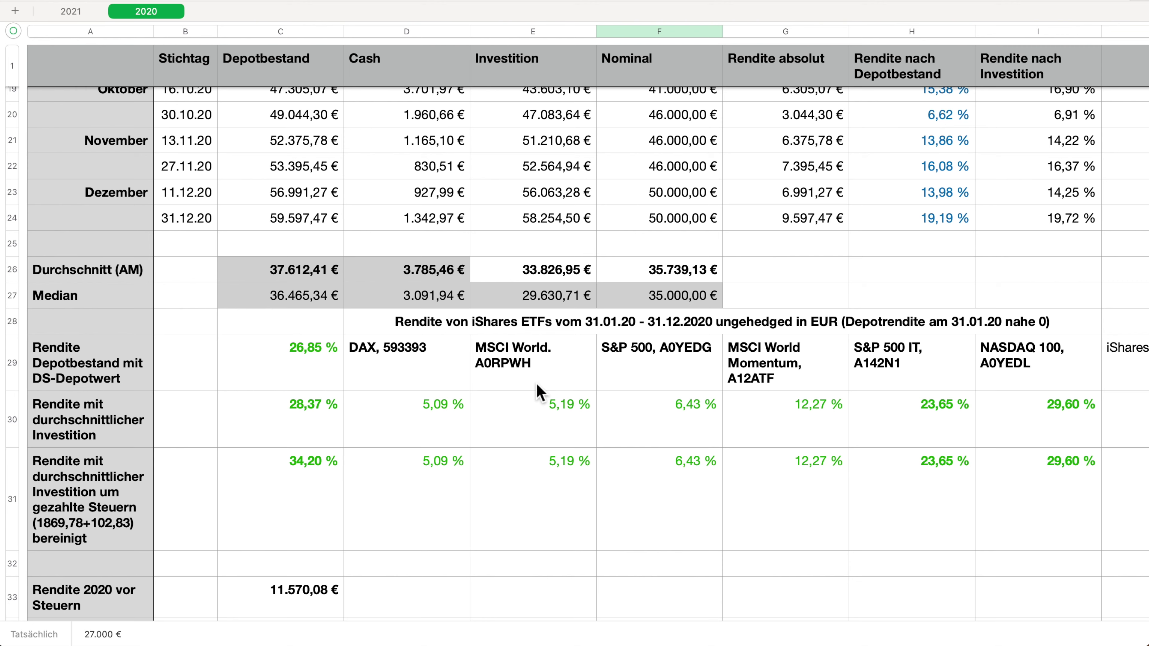
Inspect the tax-adjusted portfolio return in C31 and the DAX return in D31, then go to 2021.
{"action": "left_click", "coordinate": [193, 420]}
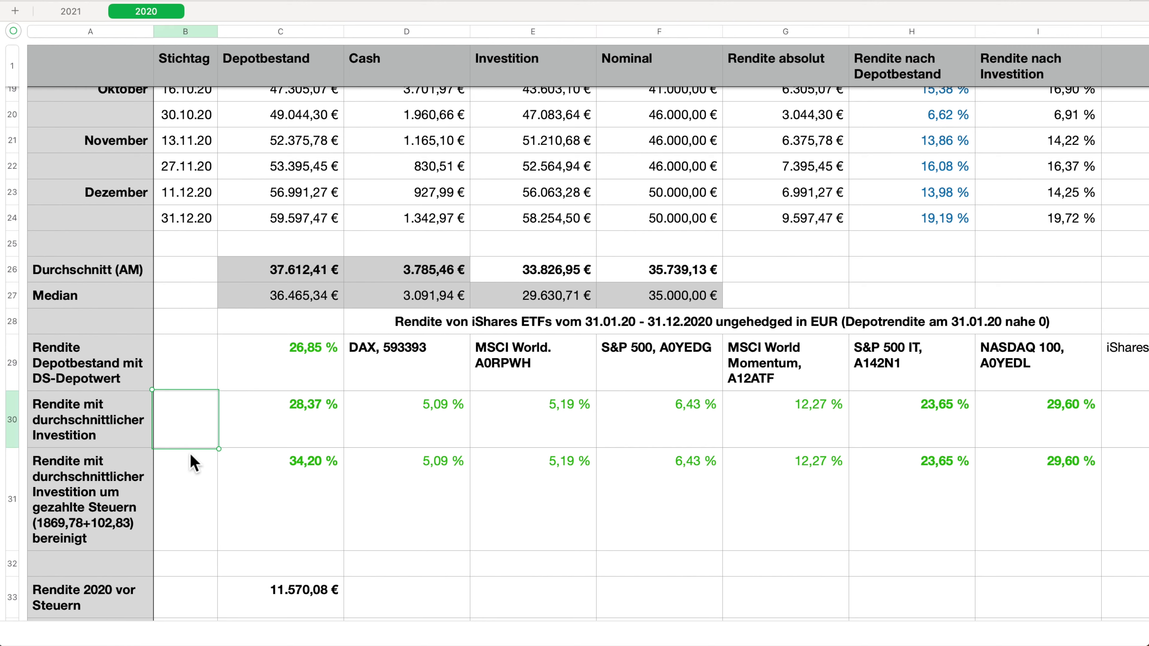
{"action": "left_click", "coordinate": [195, 466]}
{"action": "left_click", "coordinate": [271, 473]}
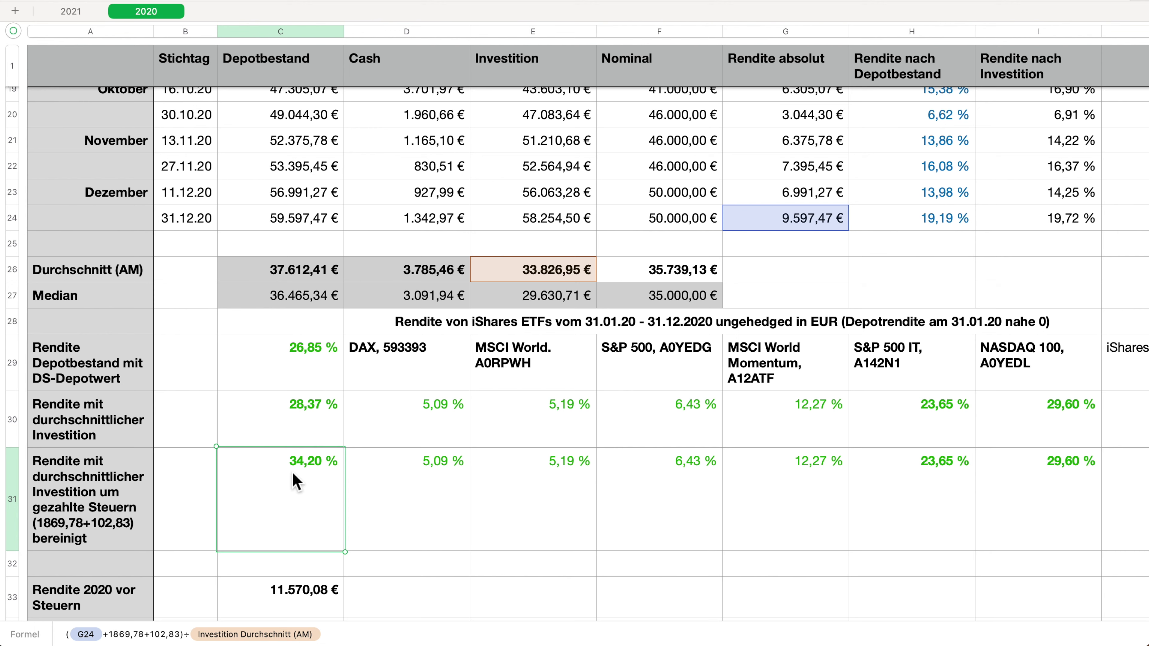
{"action": "left_click", "coordinate": [349, 512]}
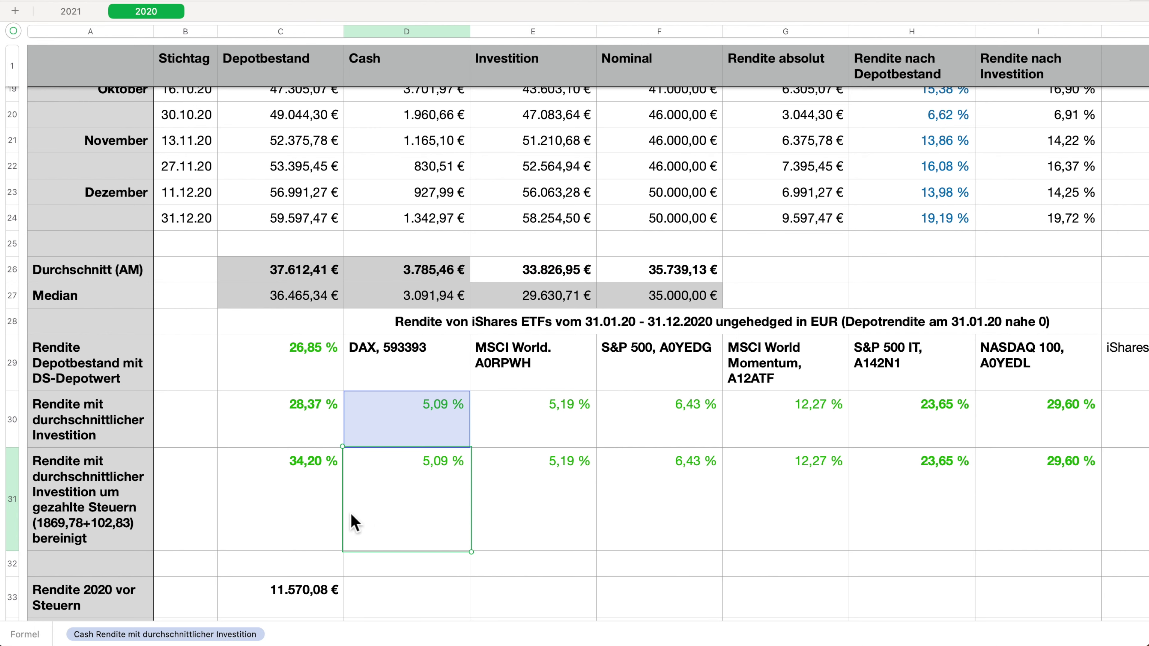
{"action": "left_click", "coordinate": [305, 517]}
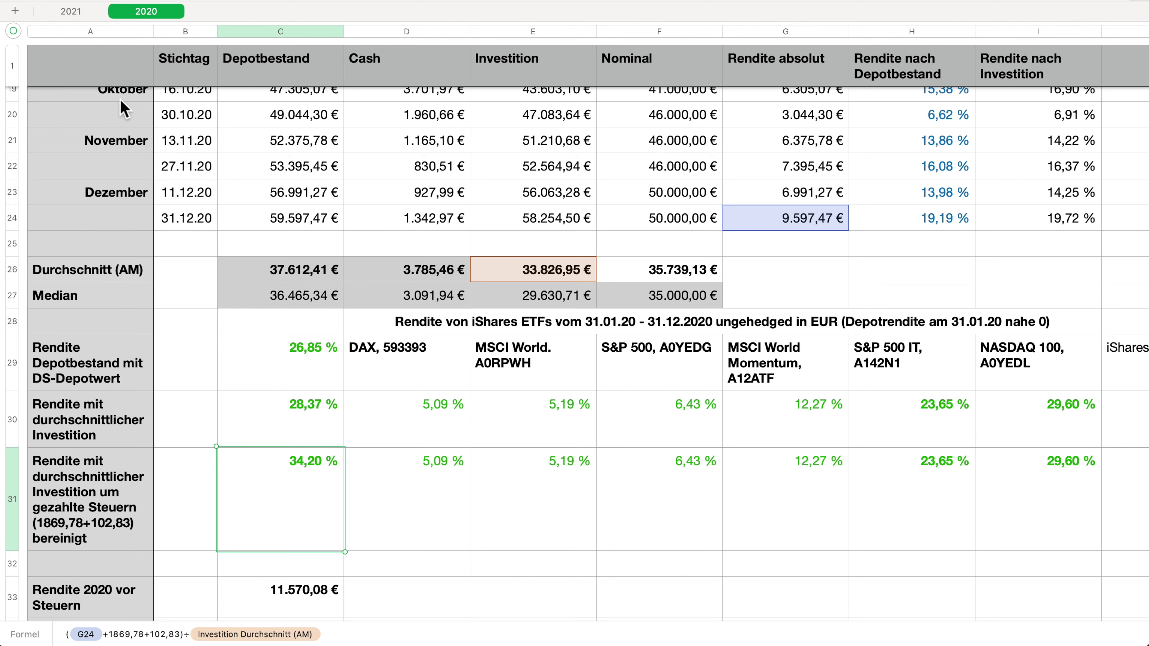
{"action": "left_click", "coordinate": [64, 14]}
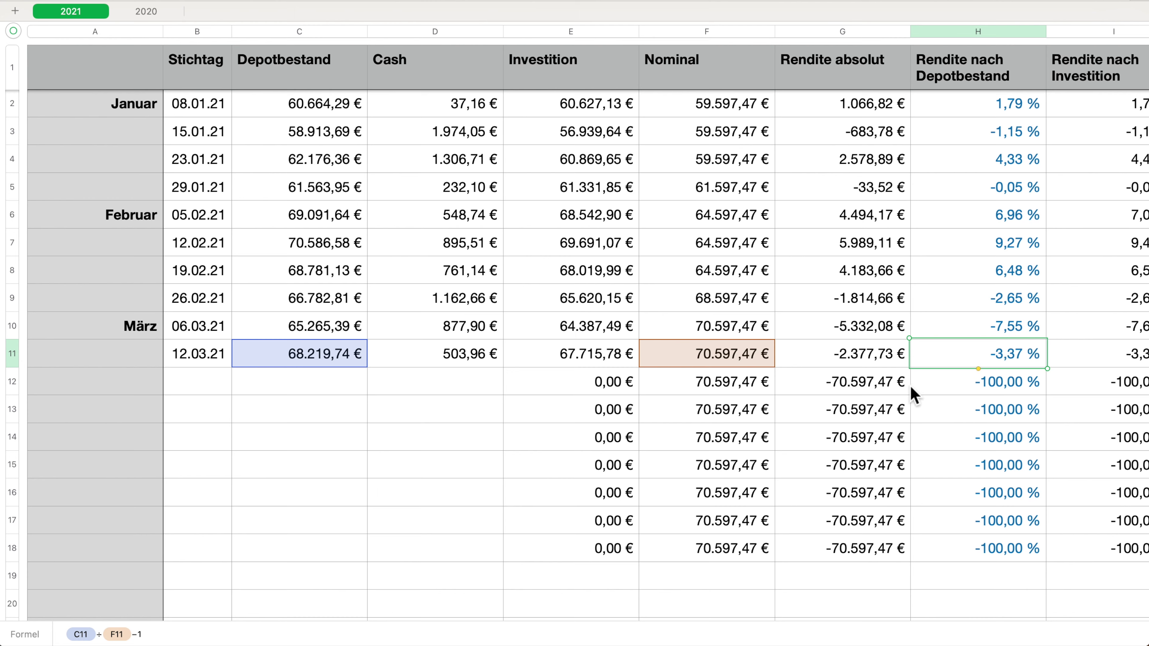
On the 2021 sheet, inspect the formulas in E12, H11, H7, F7 and F11.
{"action": "left_click", "coordinate": [526, 389]}
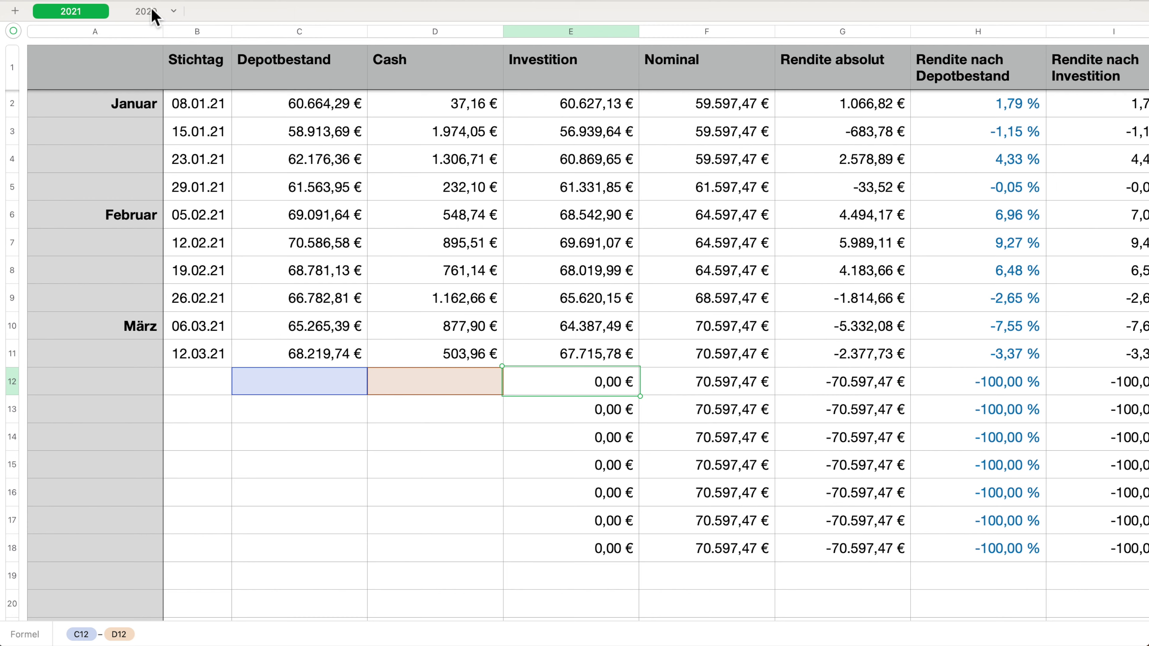
{"action": "left_click", "coordinate": [977, 353]}
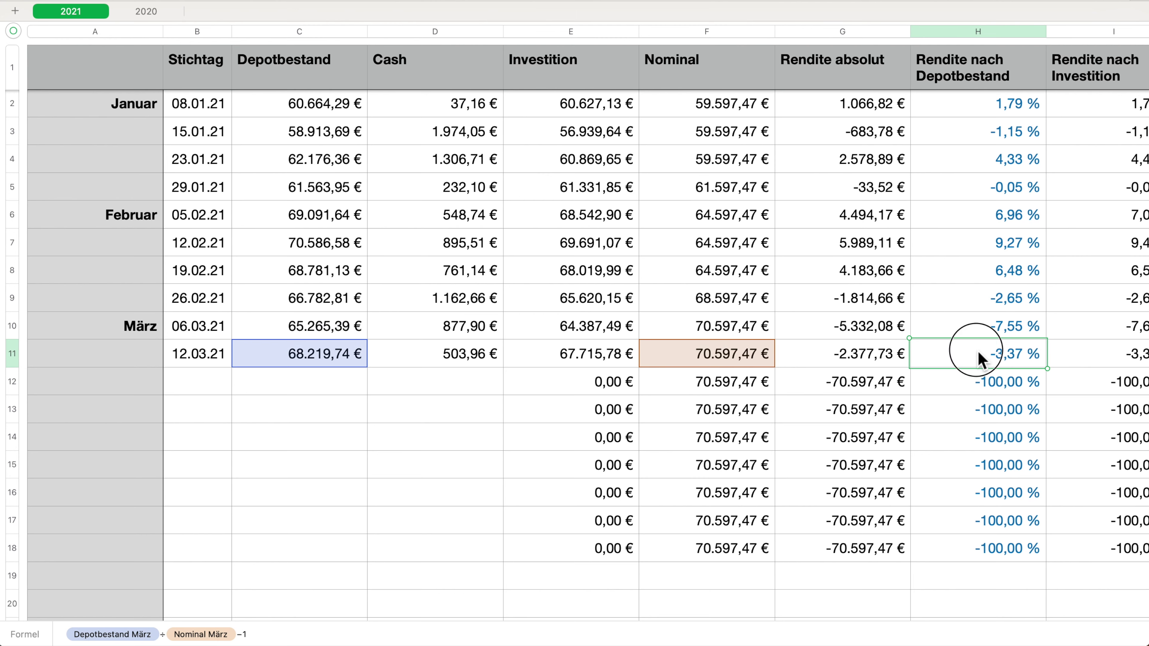
{"action": "left_click", "coordinate": [942, 248]}
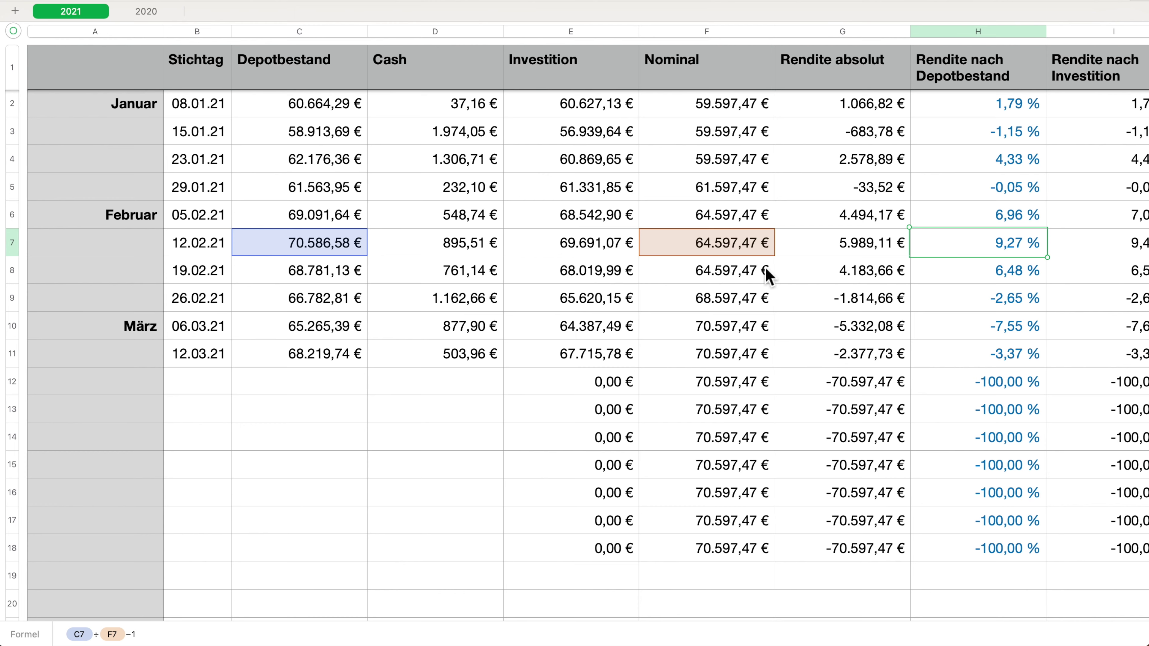
{"action": "left_click", "coordinate": [702, 251]}
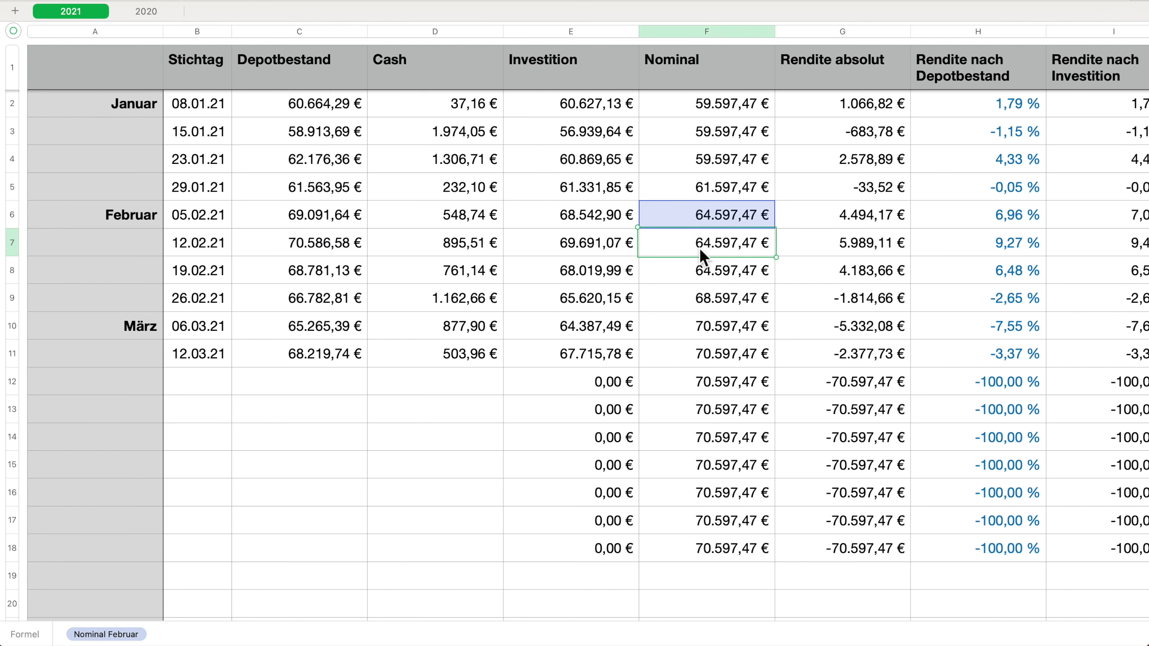
{"action": "left_click", "coordinate": [729, 360]}
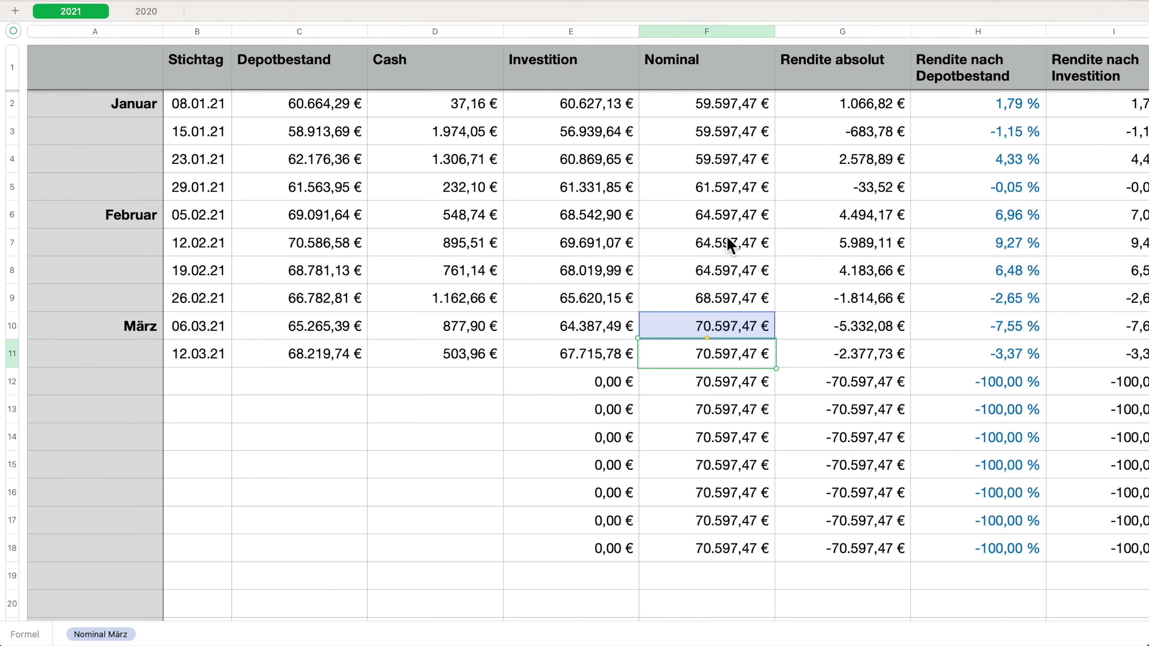
{"action": "left_click", "coordinate": [729, 244]}
{"action": "left_click", "coordinate": [729, 362]}
Switch to the 2020 sheet and view its summary rows with the 34,20 % tax-adjusted return.
{"action": "left_click", "coordinate": [145, 11]}
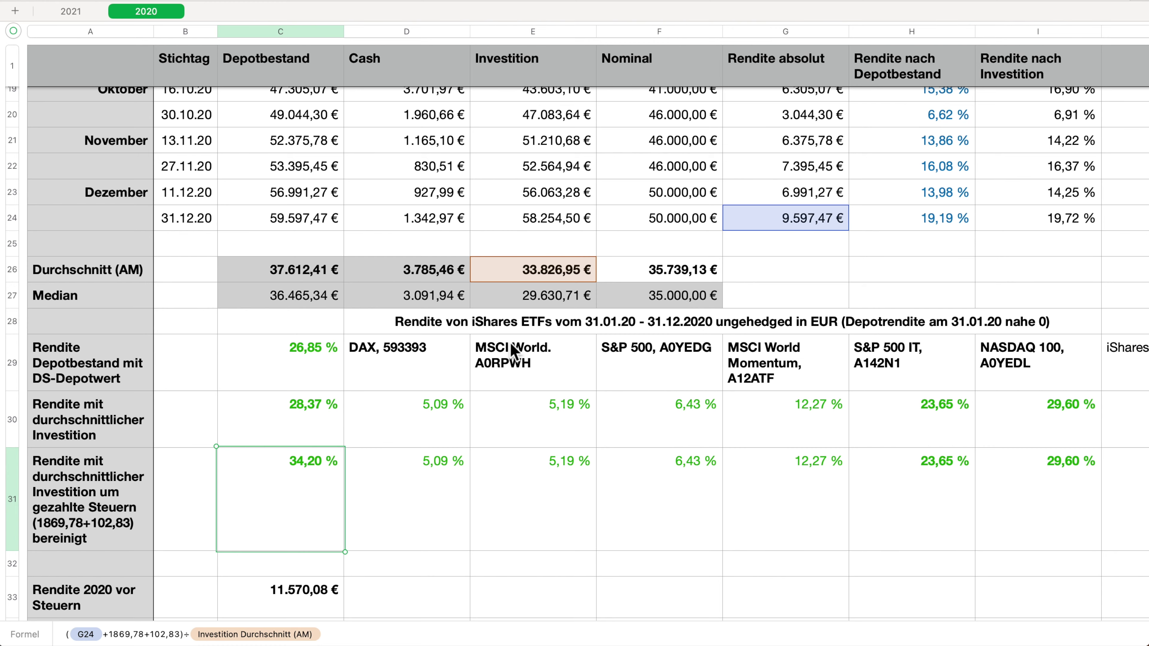
{"action": "scroll", "coordinate": [228, 466], "scroll_direction": "down", "scroll_amount": 5}
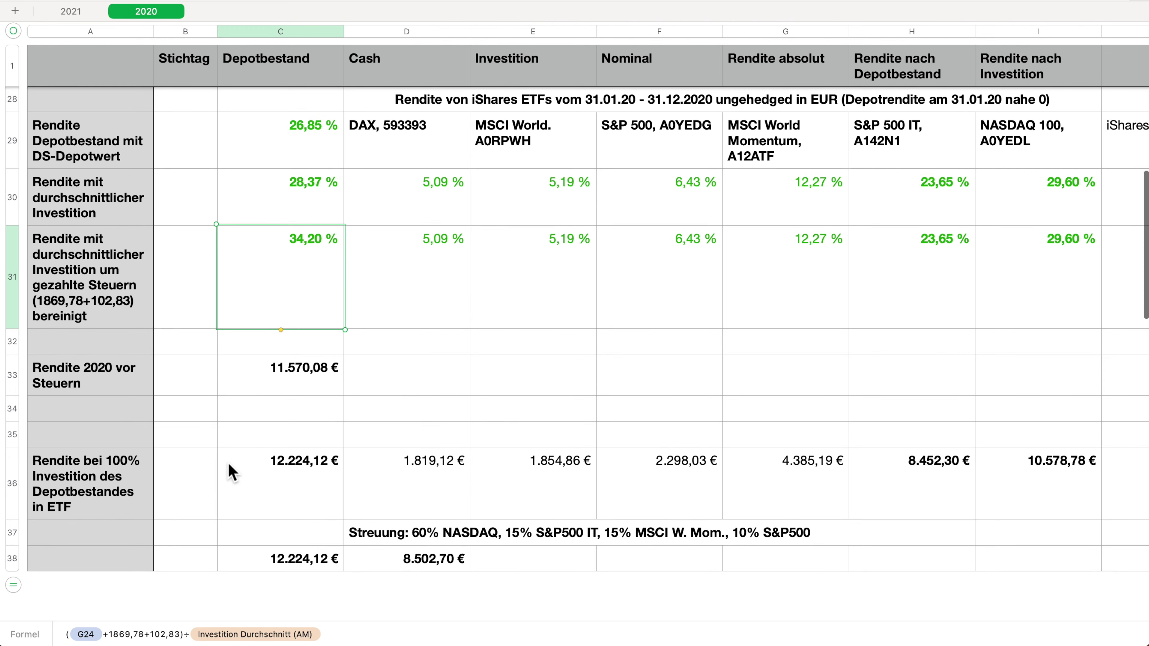
{"action": "scroll", "coordinate": [258, 470], "scroll_direction": "up", "scroll_amount": 1}
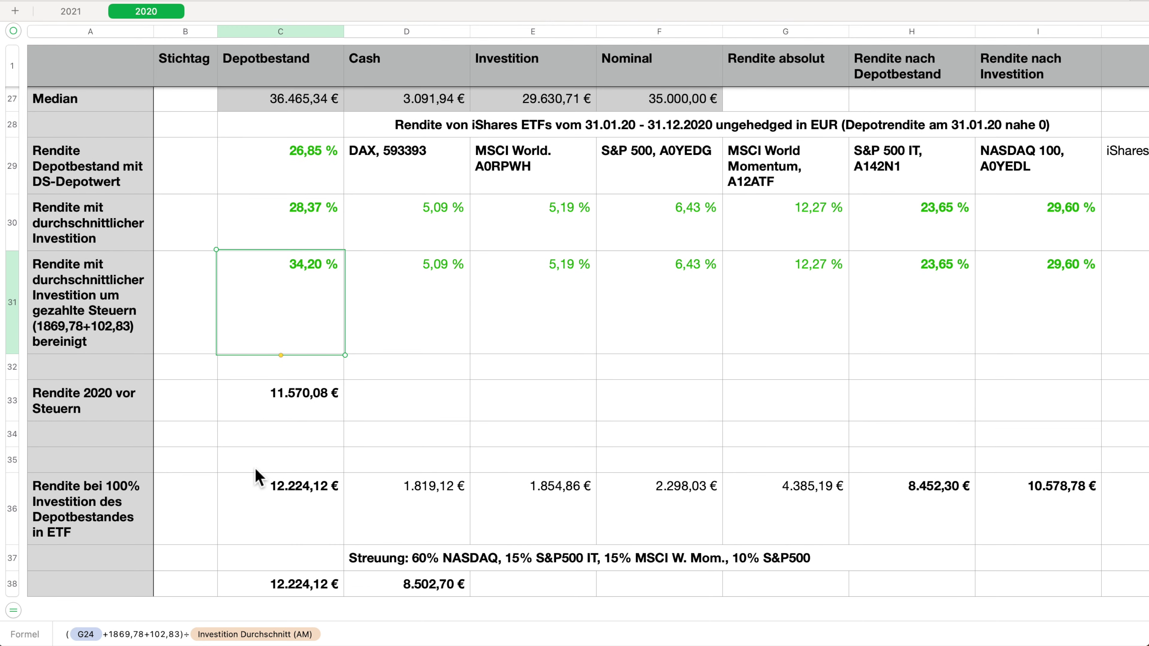
{"action": "scroll", "coordinate": [258, 475], "scroll_direction": "up", "scroll_amount": 4}
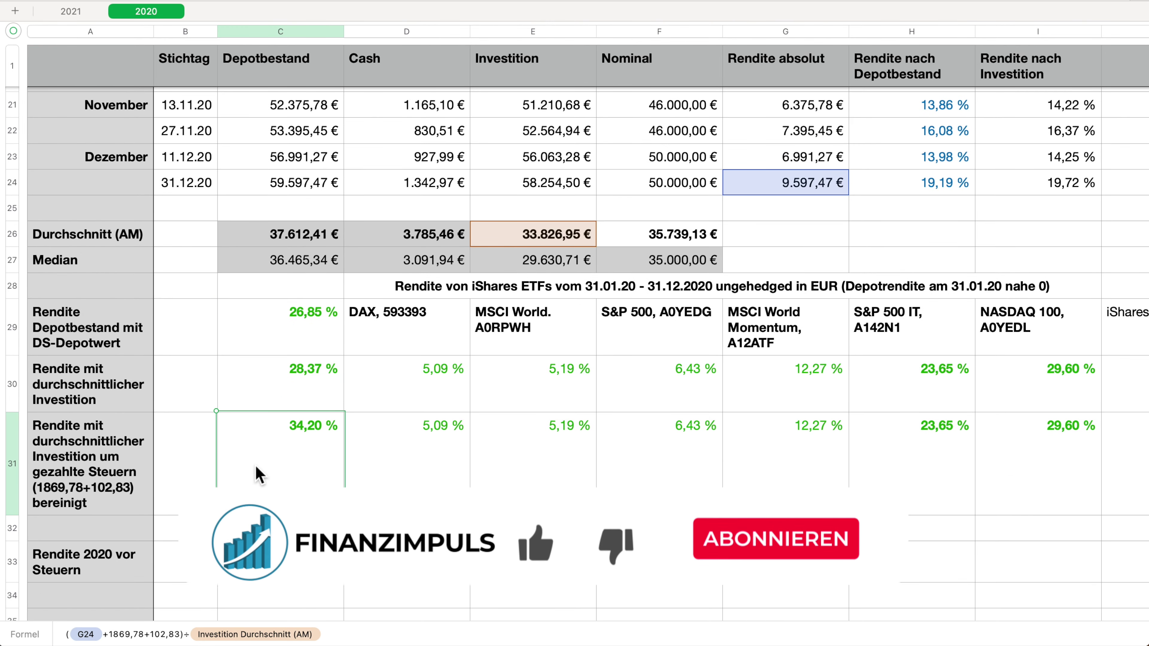